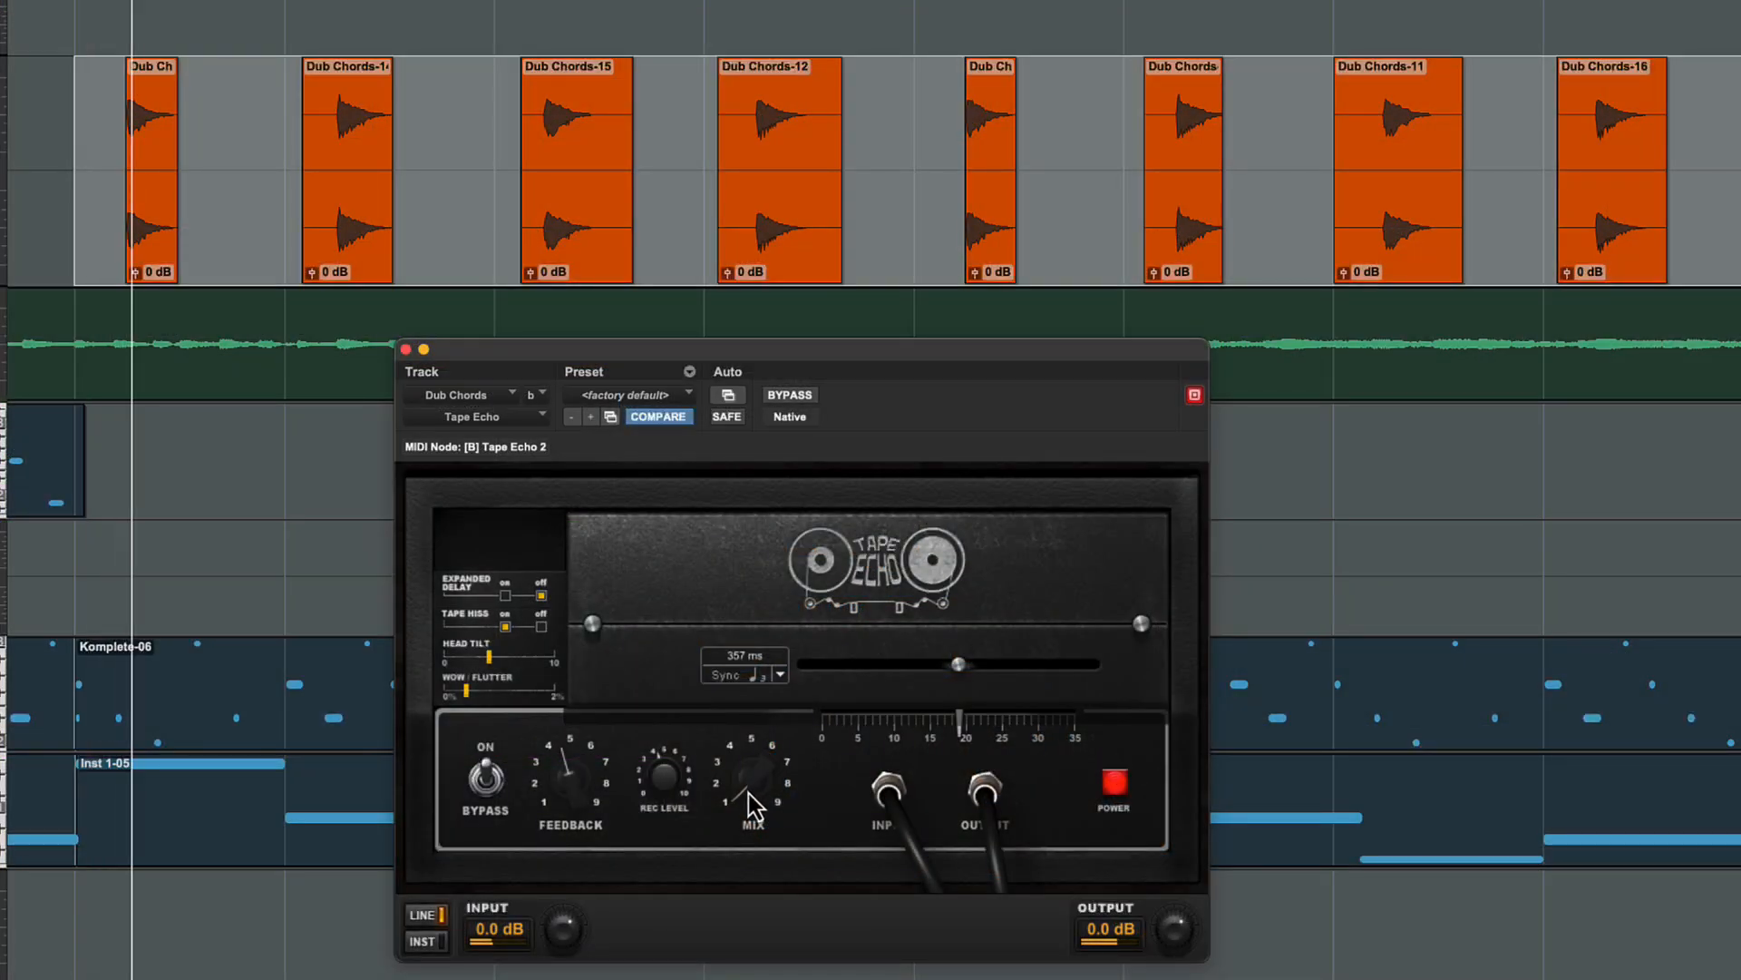
- Adjust the Feedback of the Tape Echo on the Dub Chords track
{"action": "mouse_move", "coordinate": [749, 796]}
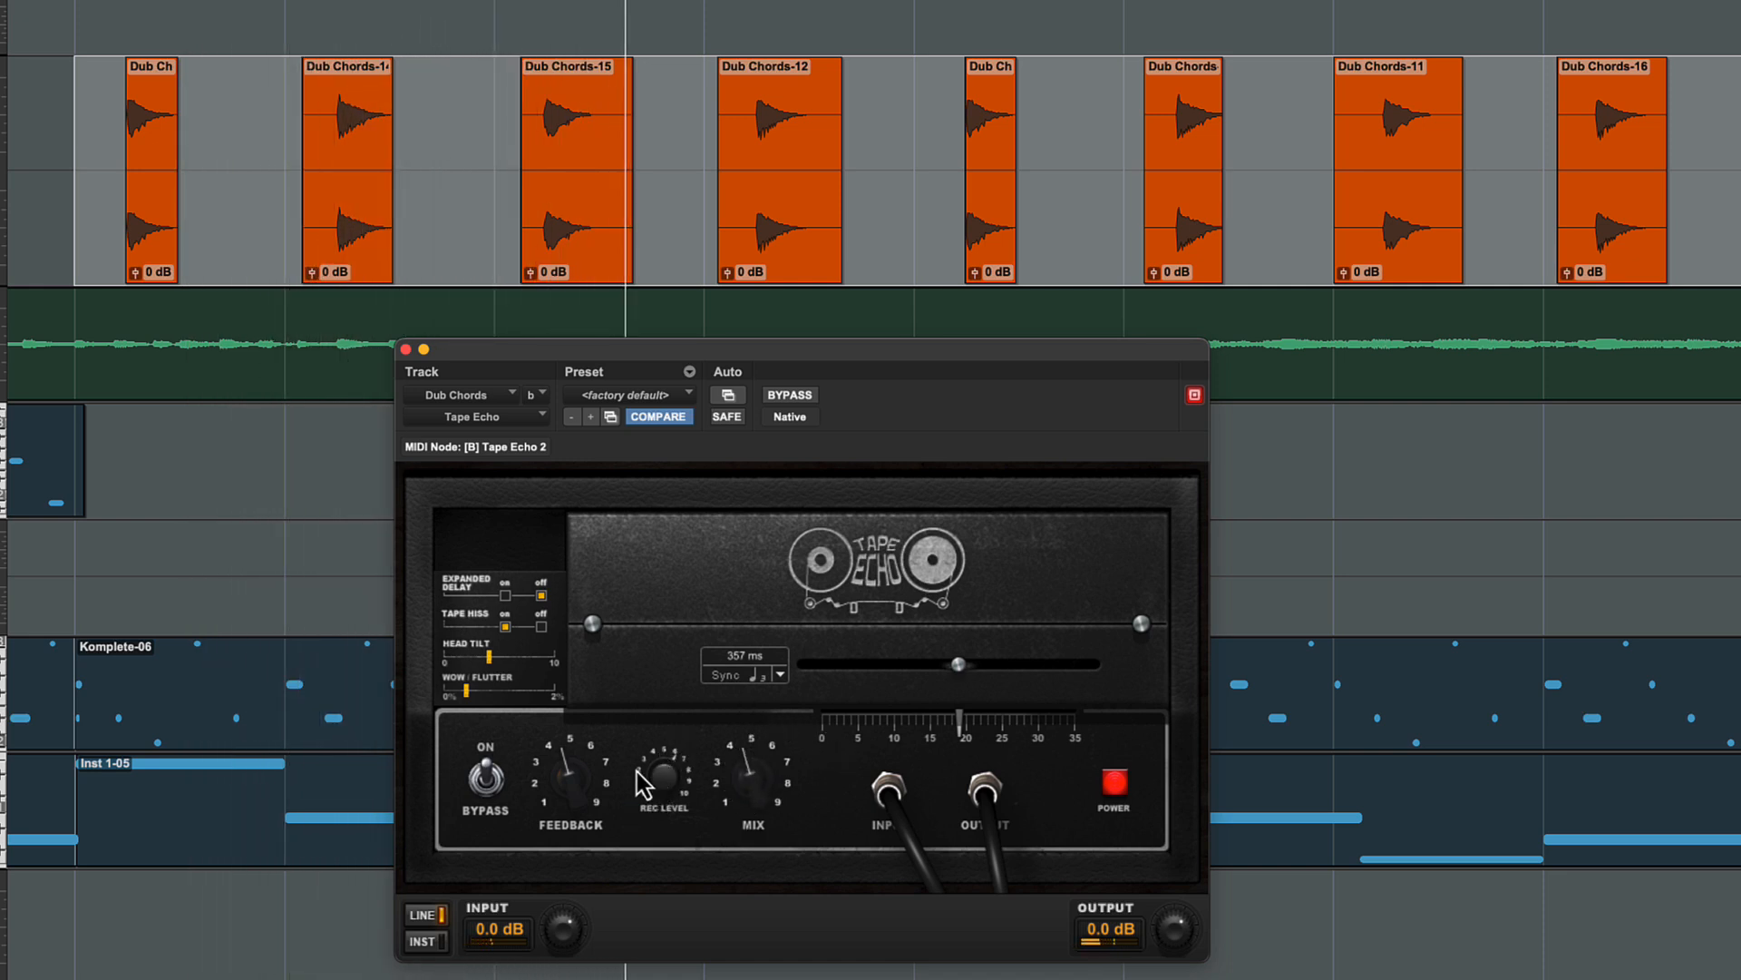
{"action": "left_click_drag", "start_coordinate": [571, 771], "coordinate": [577, 740]}
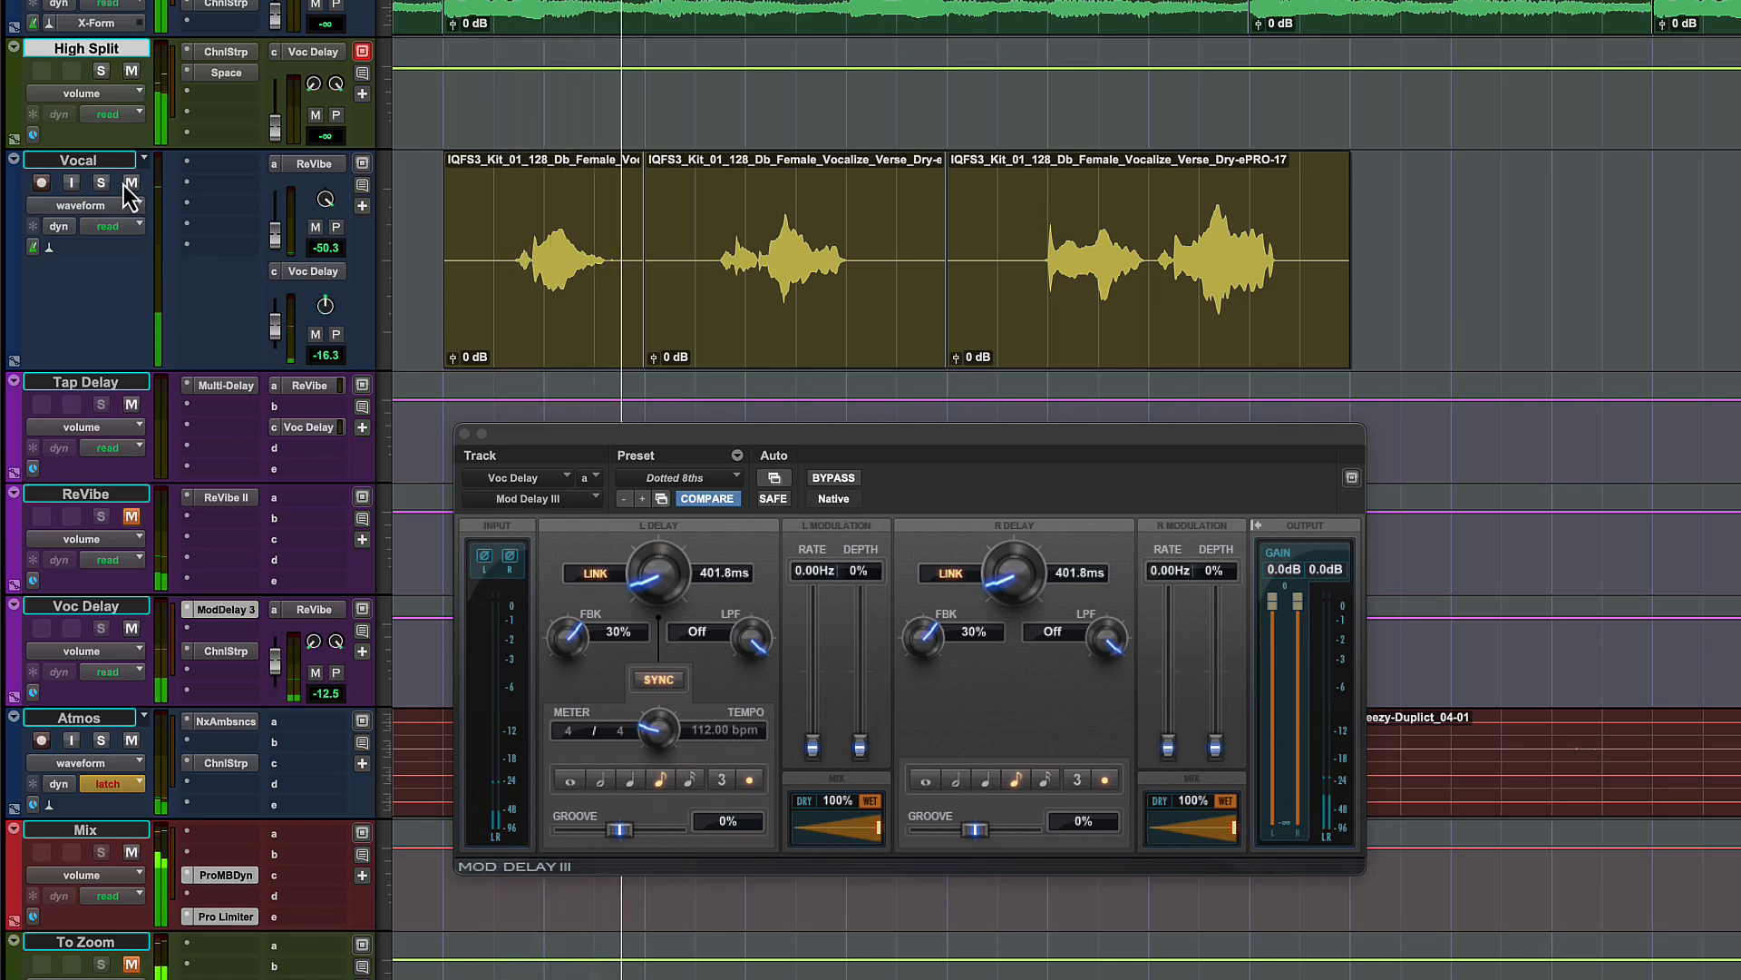
- Solo the Vocal track and vary the linked Mod Delay III time on Voc Delay, settling on dotted eighth notes
{"action": "left_click", "coordinate": [102, 183]}
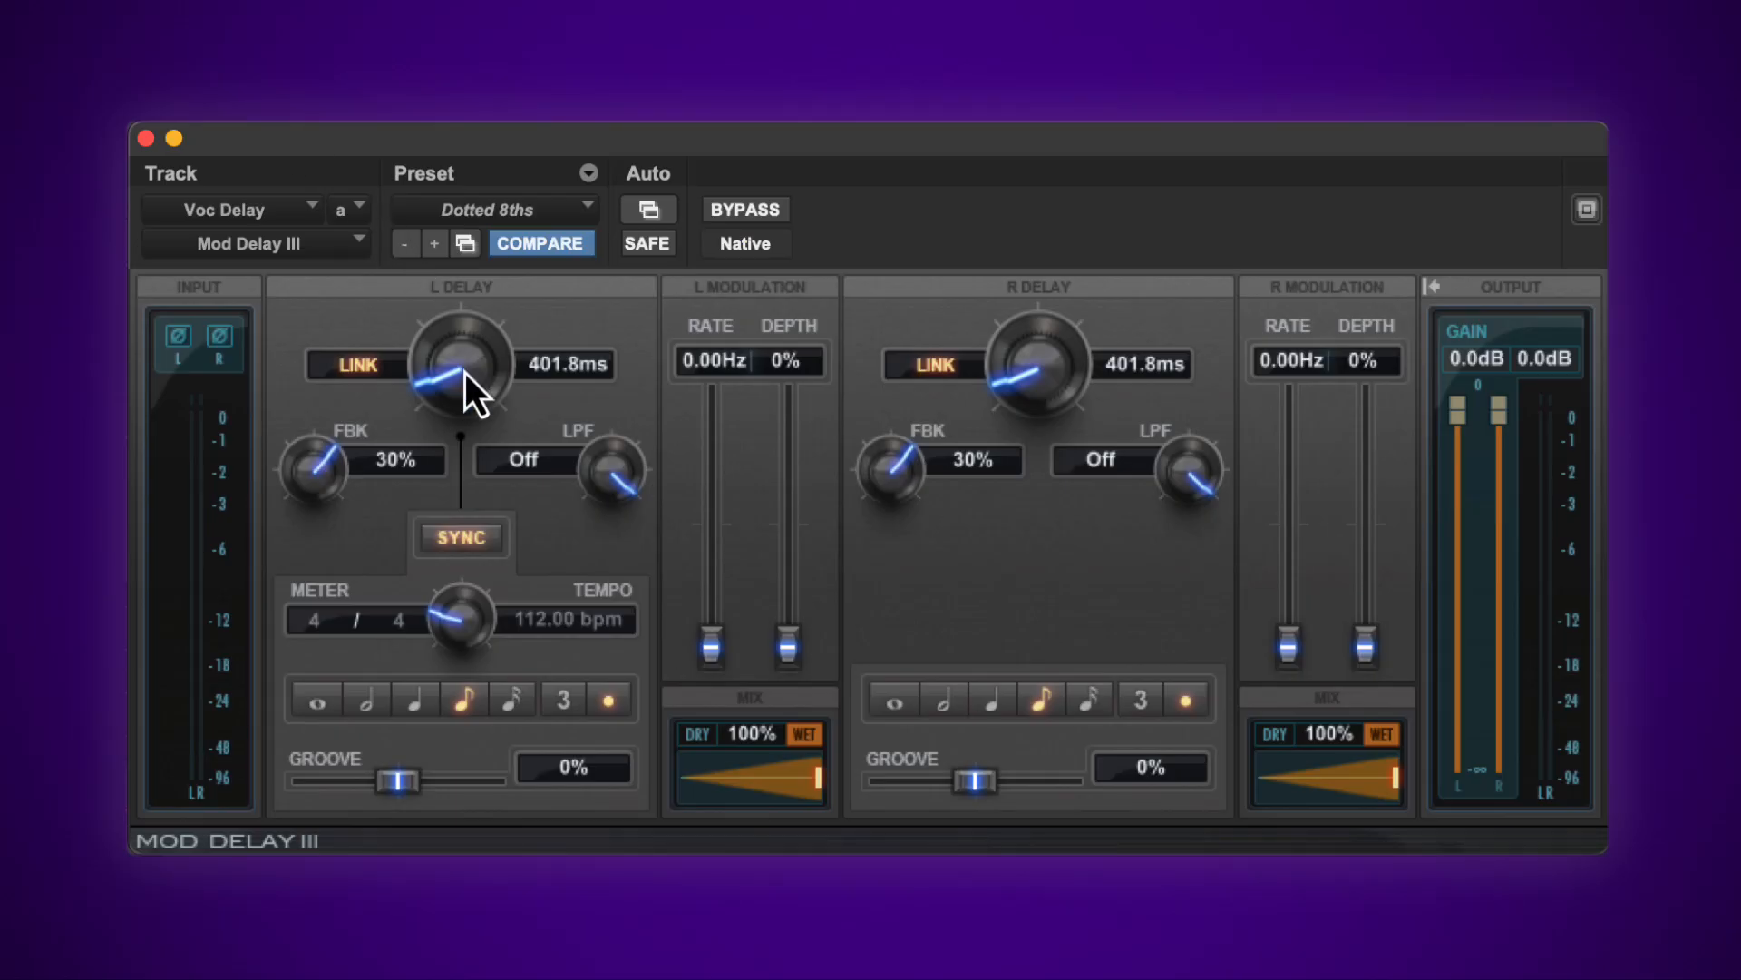
{"action": "left_click_drag", "start_coordinate": [470, 385], "coordinate": [477, 301]}
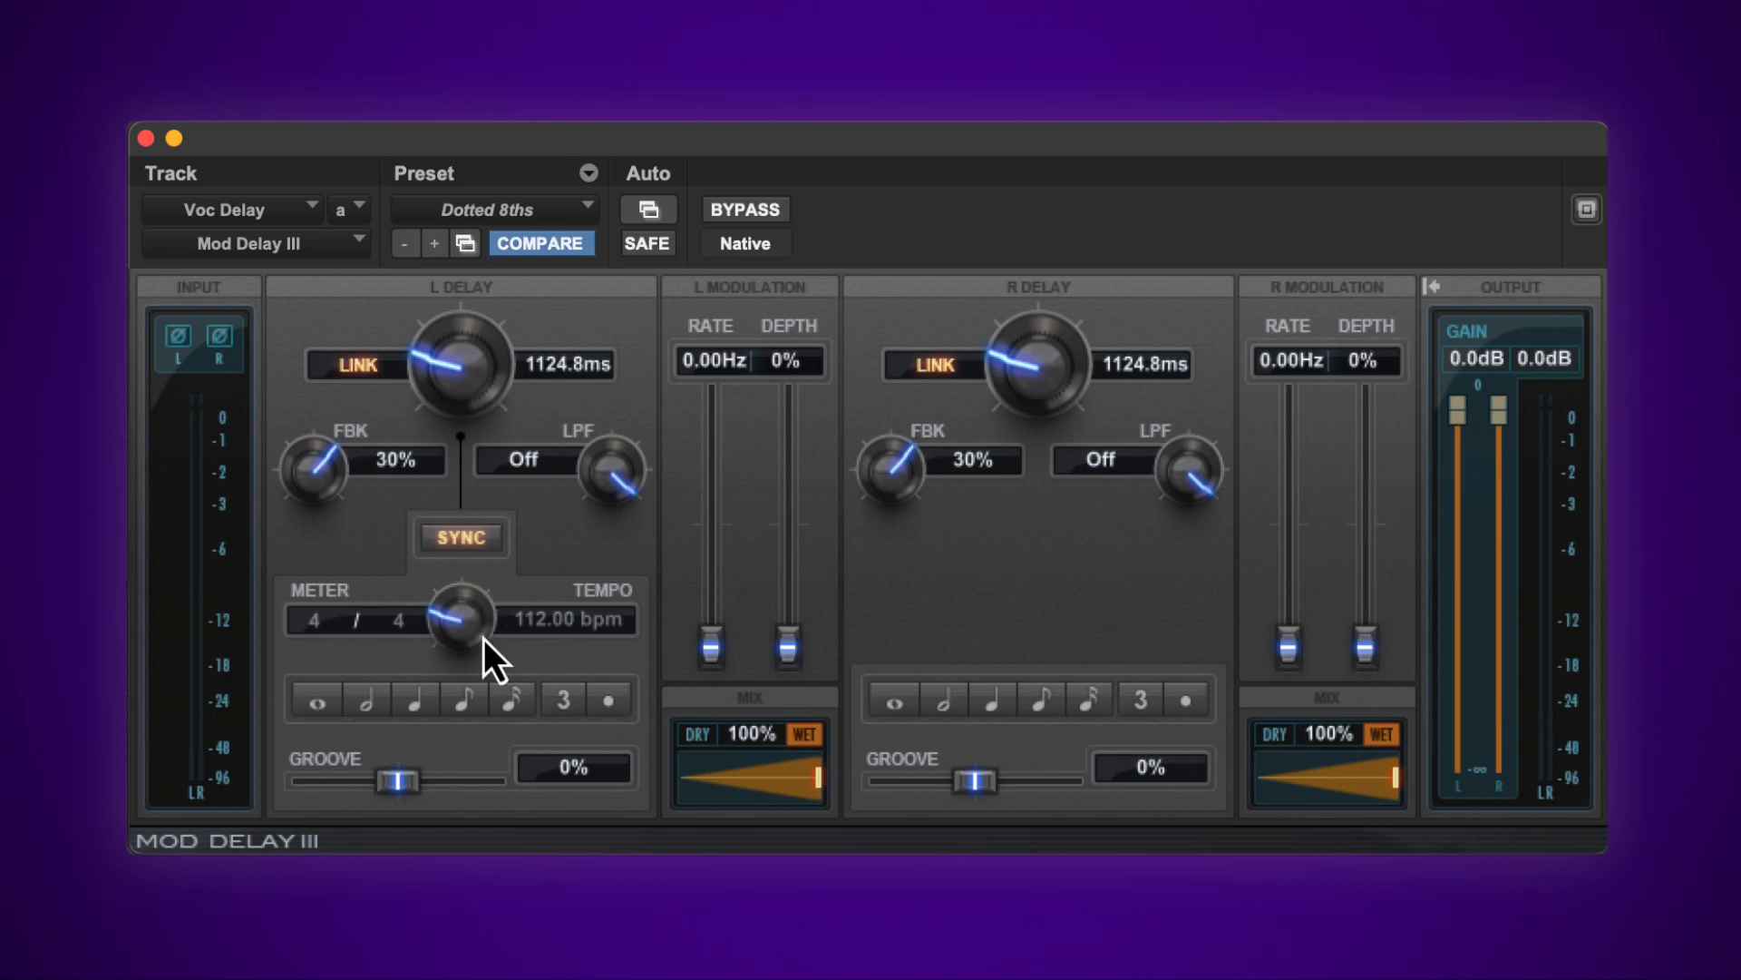
{"action": "left_click", "coordinate": [623, 711]}
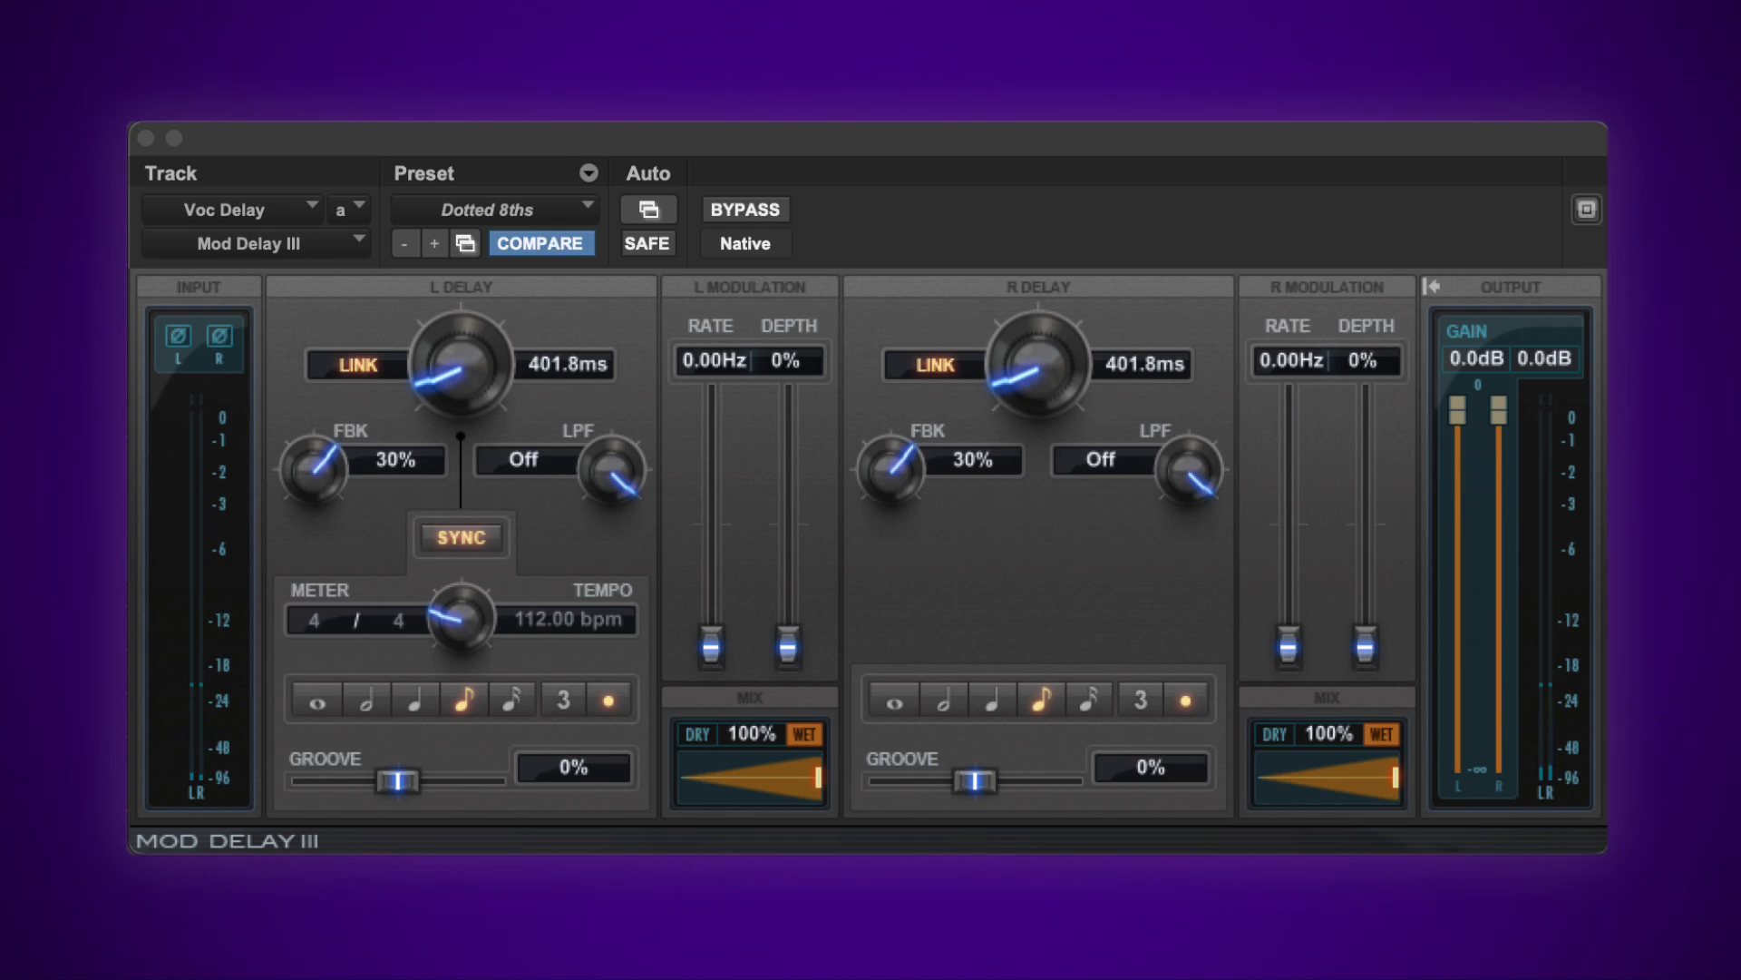
- Turn off tempo sync on Mod Delay III and try a linked delay time of 126.8 ms during playback
{"action": "left_click", "coordinate": [458, 545]}
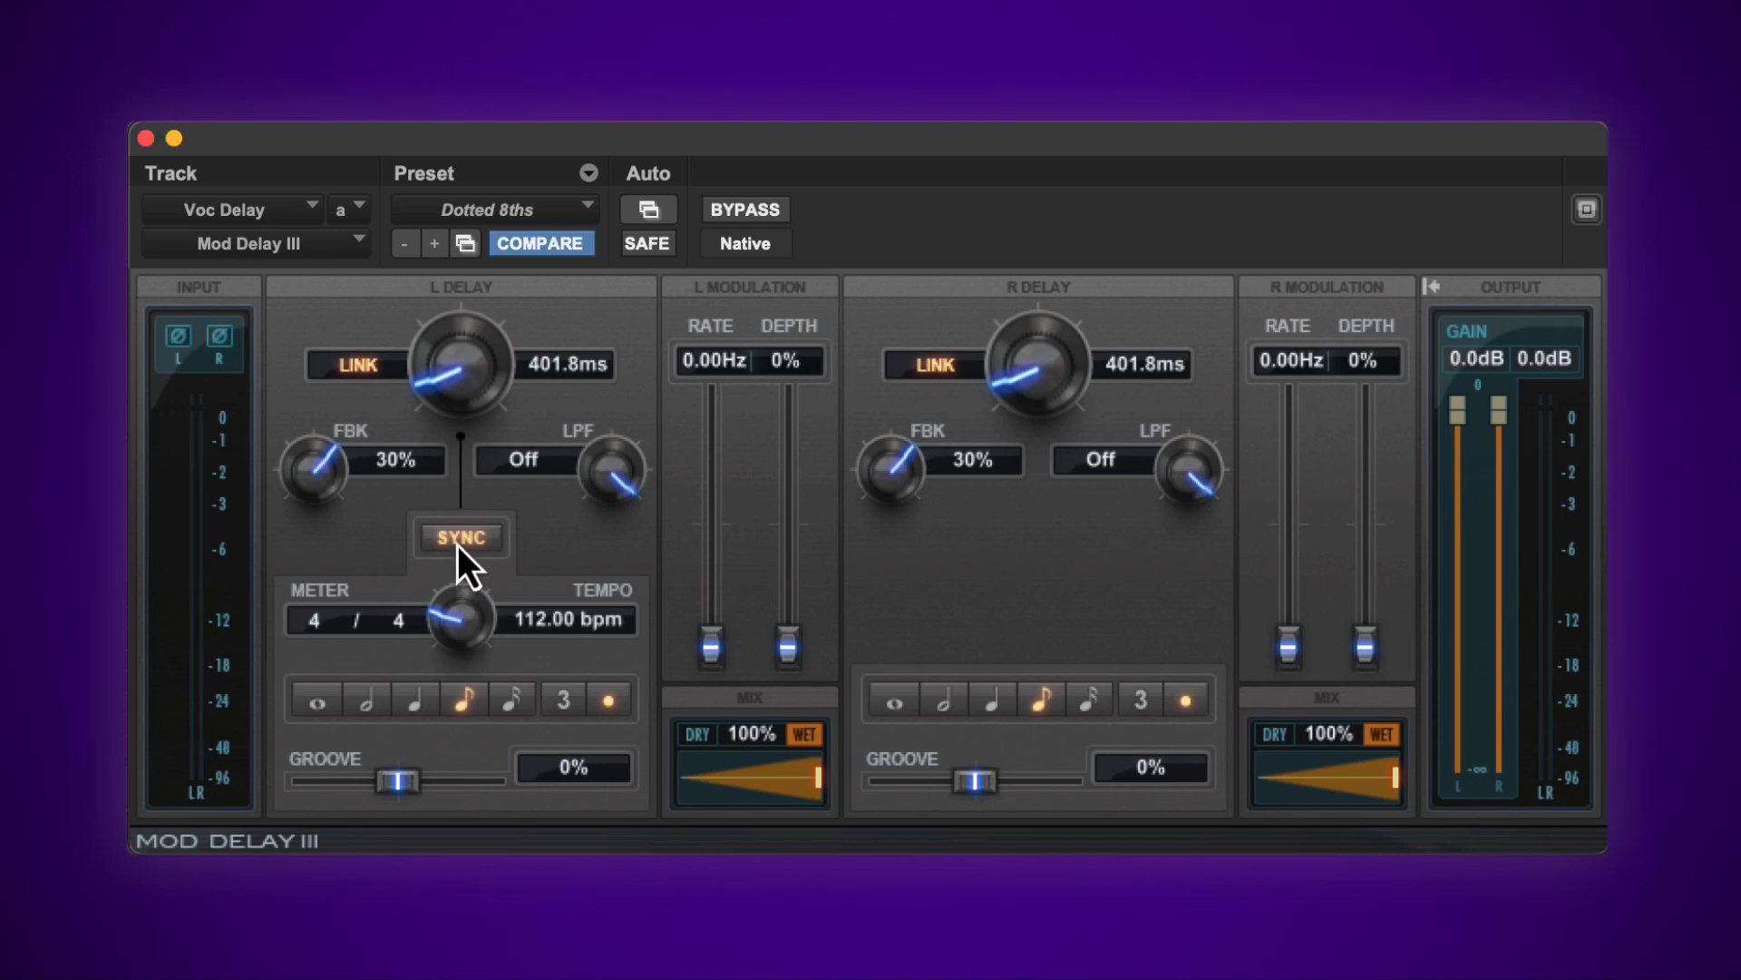
{"action": "left_click_drag", "start_coordinate": [452, 363], "coordinate": [471, 553]}
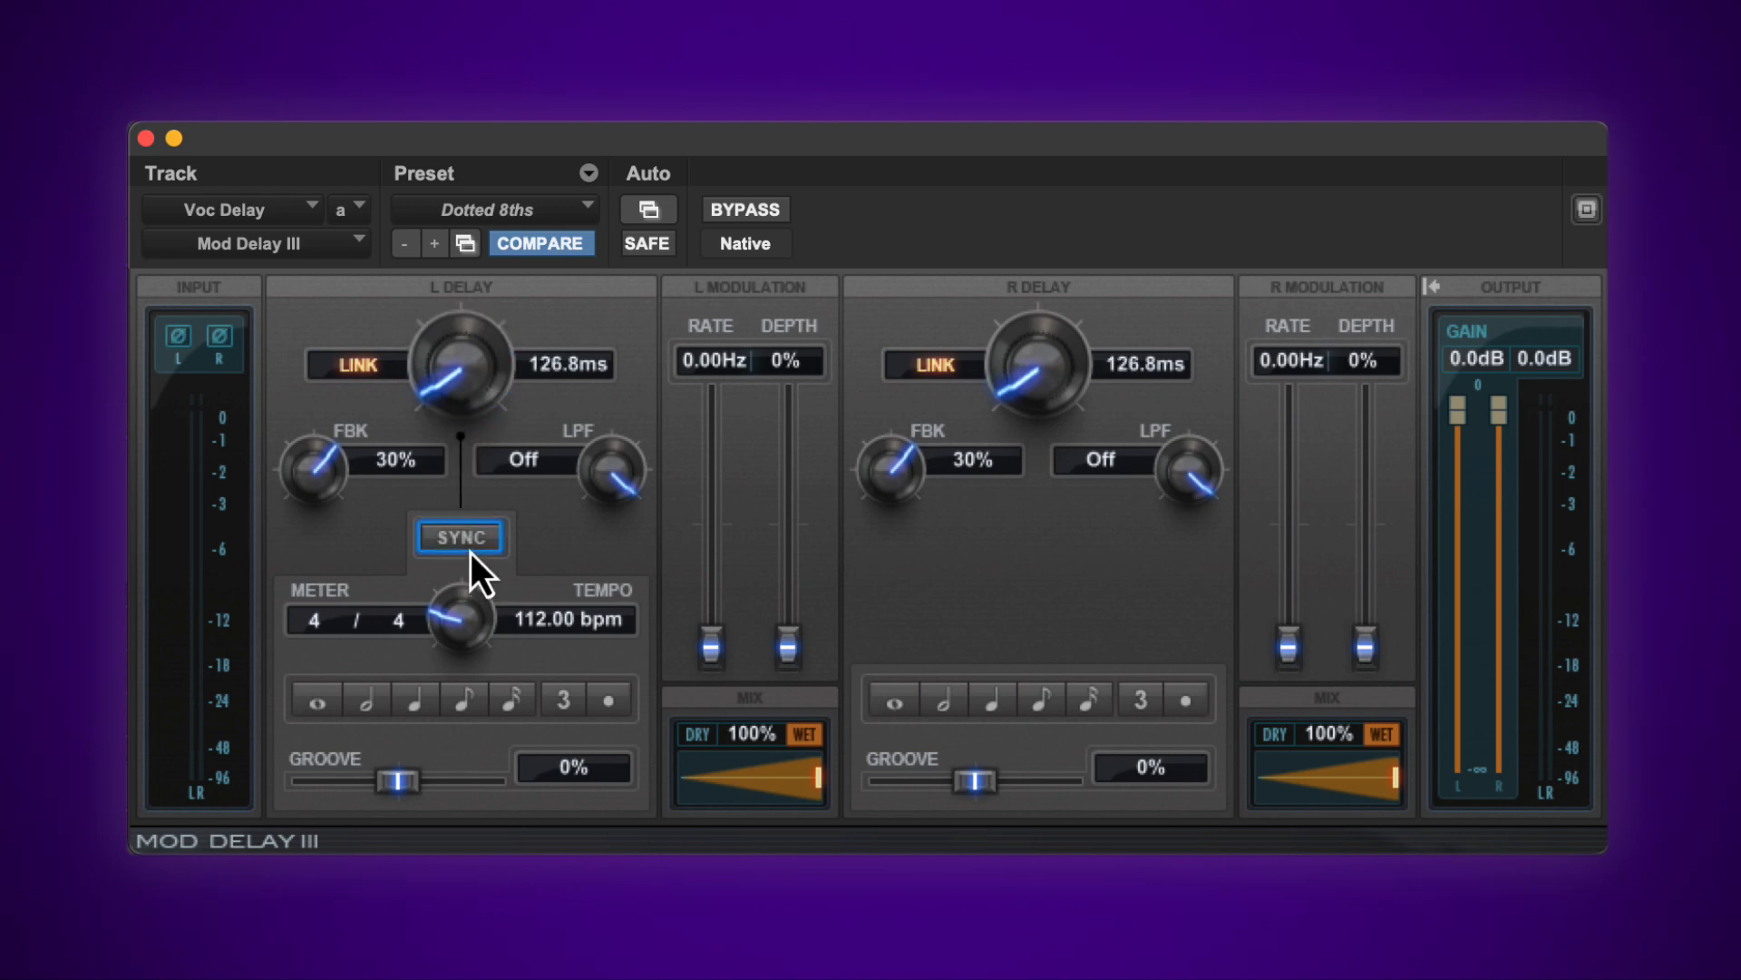
{"action": "key", "text": "space"}
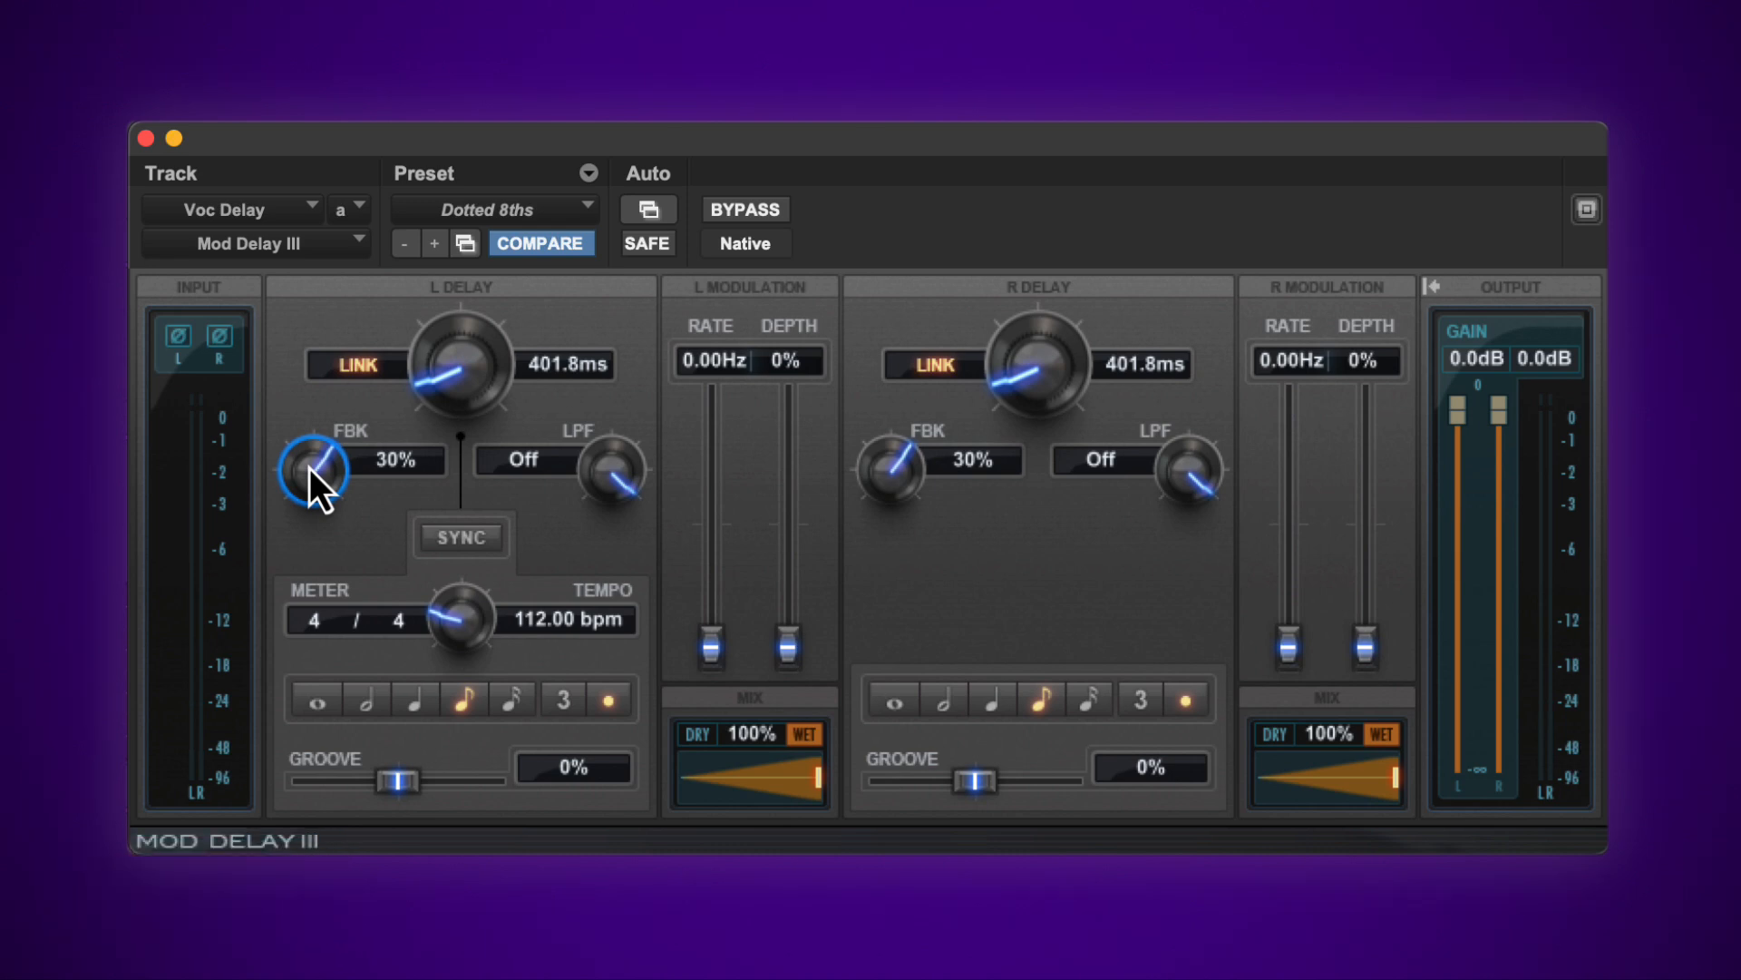
- Audition the linked Mod Delay III feedback at 0% and 77%, settling on 34%
{"action": "left_click_drag", "start_coordinate": [317, 464], "coordinate": [314, 473]}
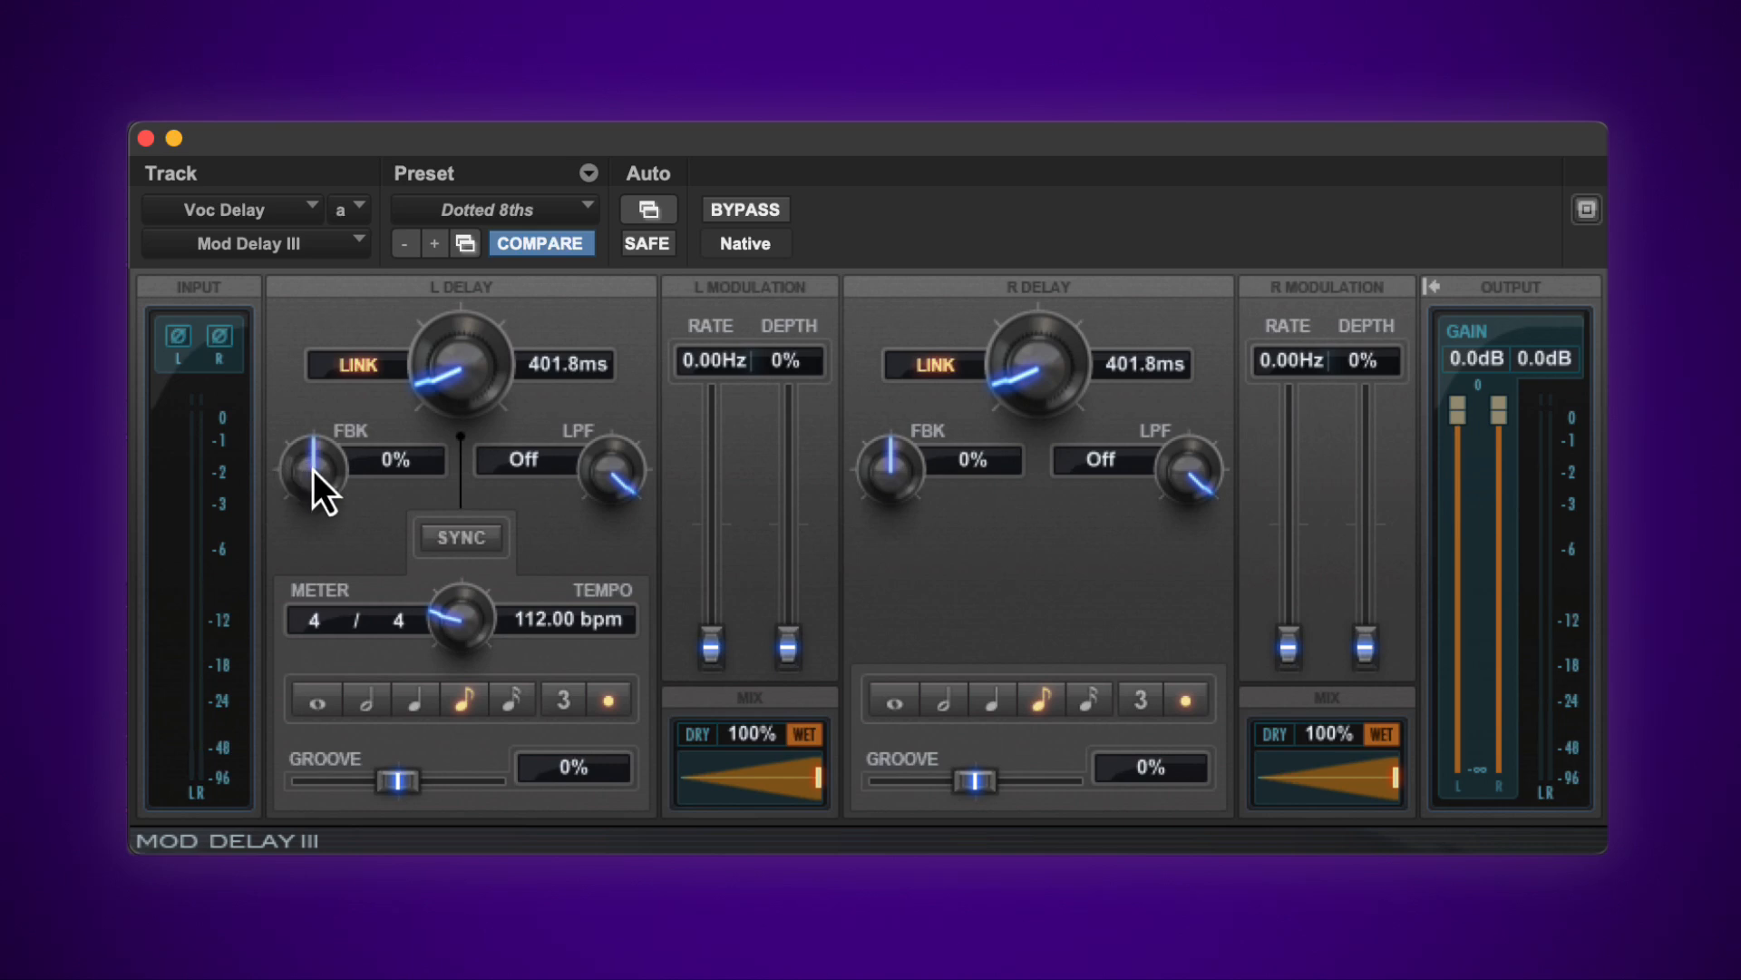
{"action": "left_click_drag", "start_coordinate": [313, 470], "coordinate": [356, 323]}
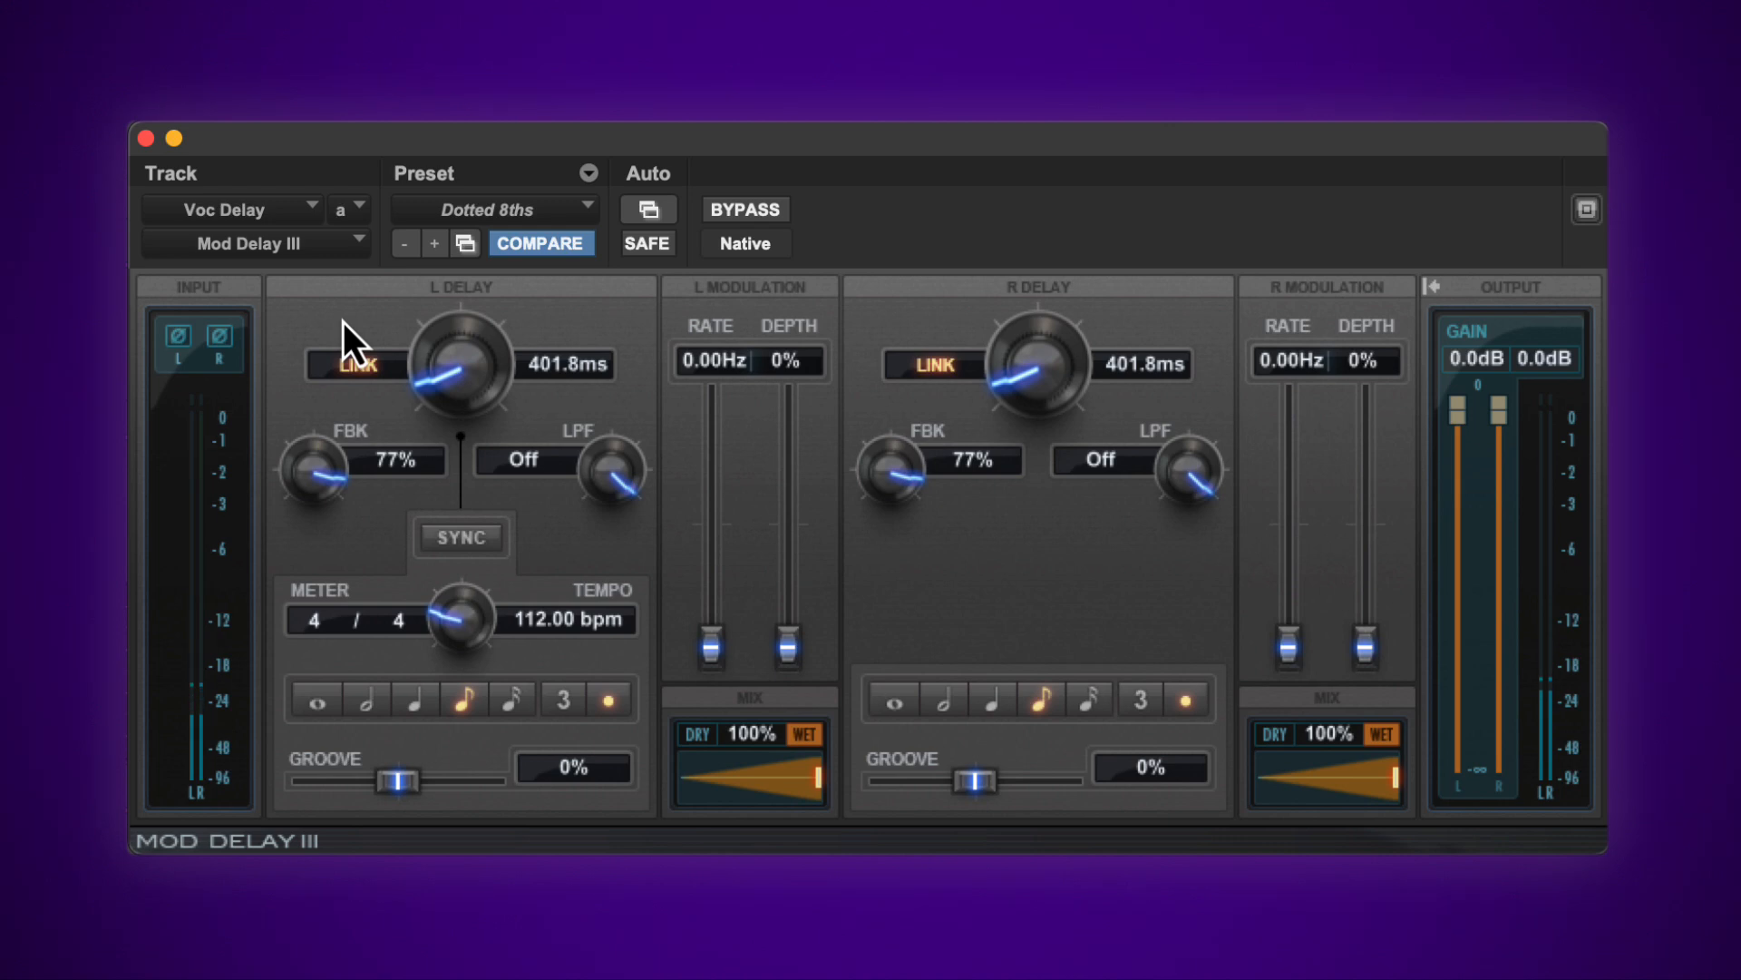
{"action": "left_click_drag", "start_coordinate": [327, 468], "coordinate": [320, 666]}
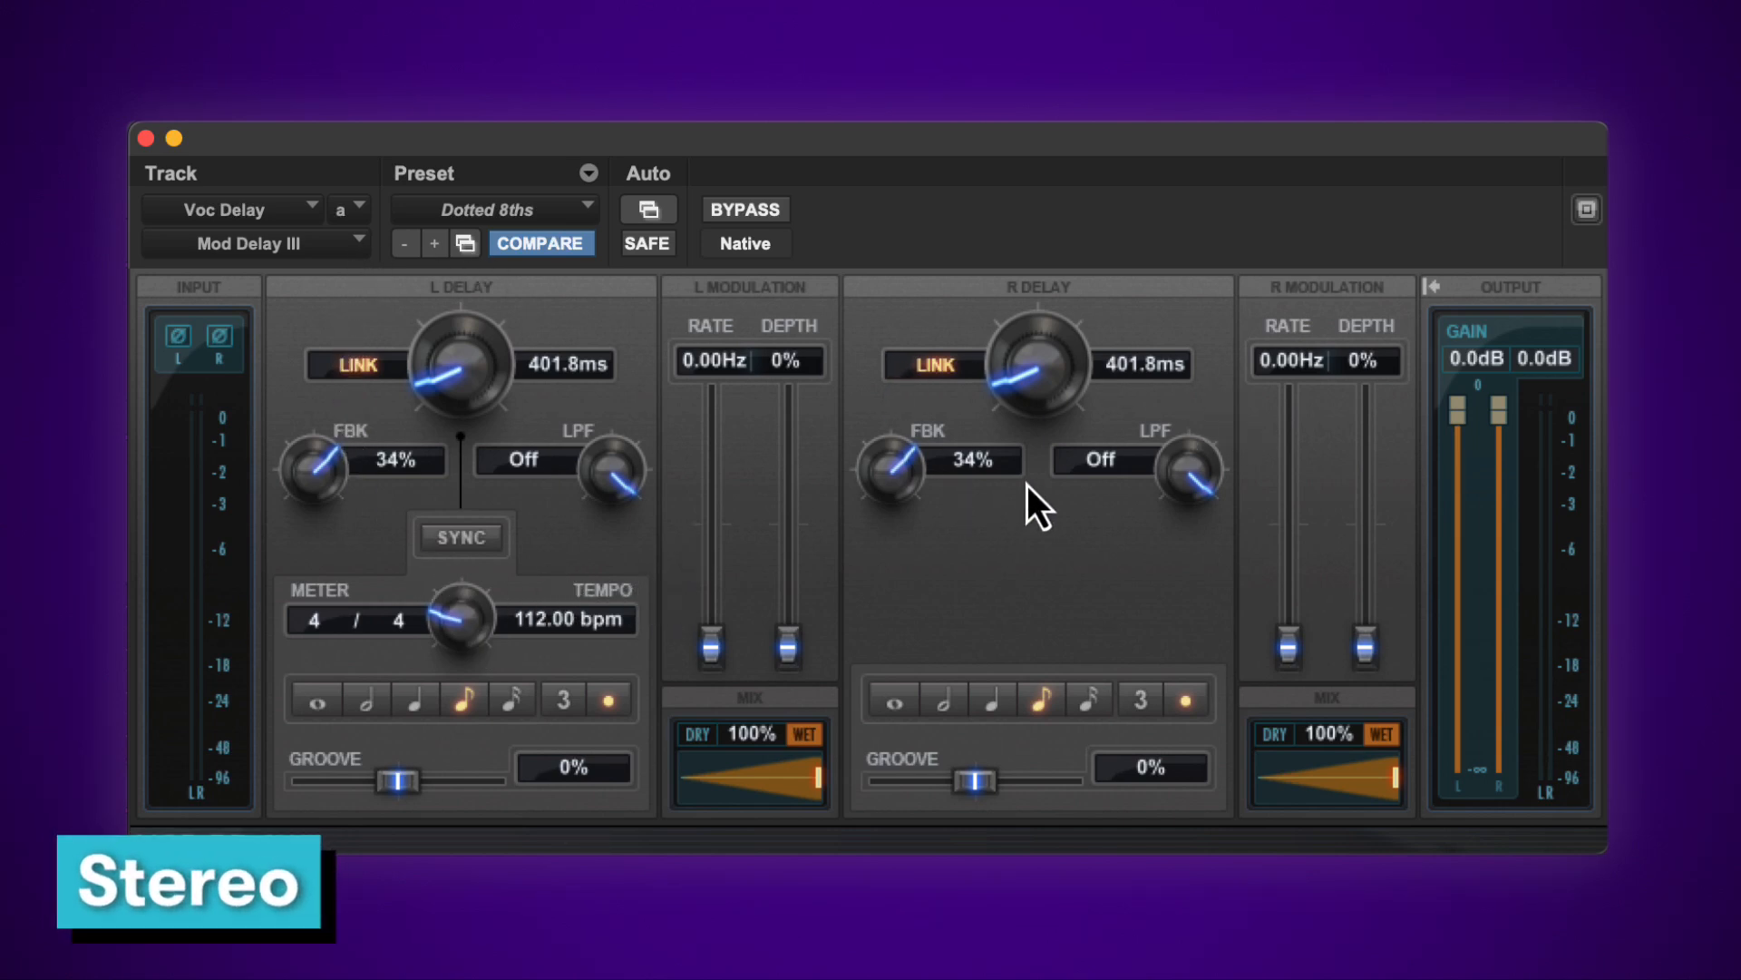
- Unlink the delay channels to give the right one a dotted quarter note, and lower the left channel's low-pass filter
{"action": "left_click", "coordinate": [354, 366]}
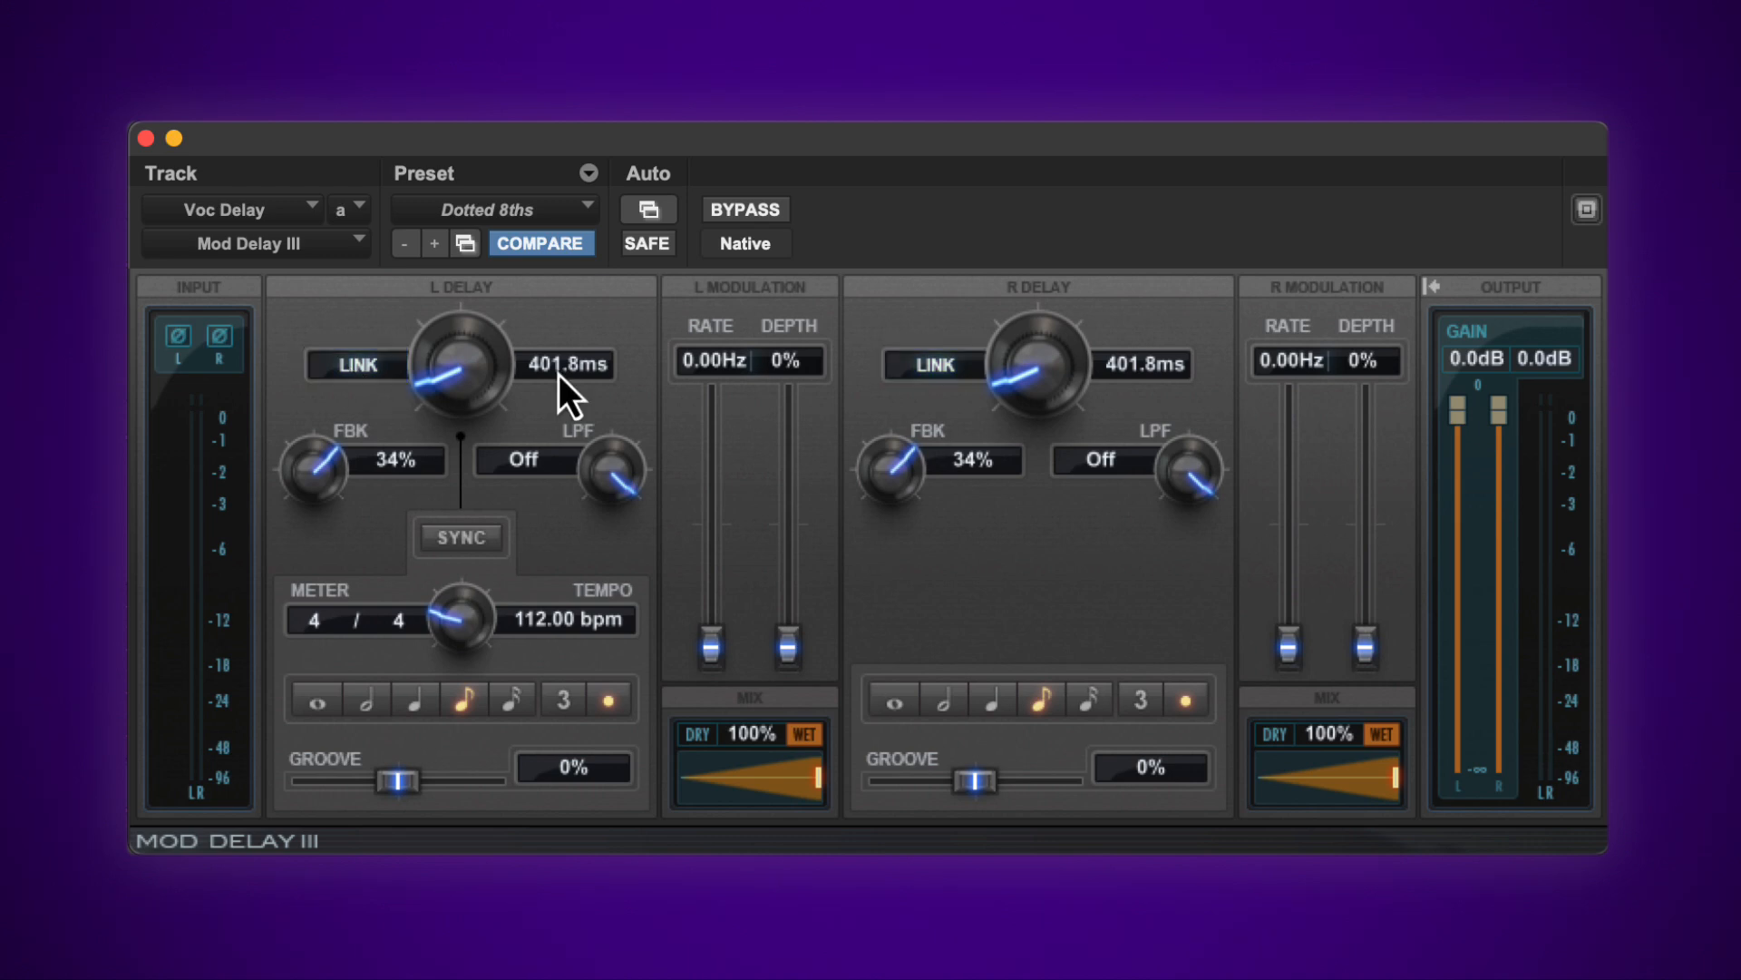
{"action": "mouse_move", "coordinate": [1027, 389]}
{"action": "left_mouse_down"}
{"action": "mouse_move", "coordinate": [1031, 344]}
{"action": "mouse_move", "coordinate": [1024, 385]}
{"action": "left_mouse_up"}
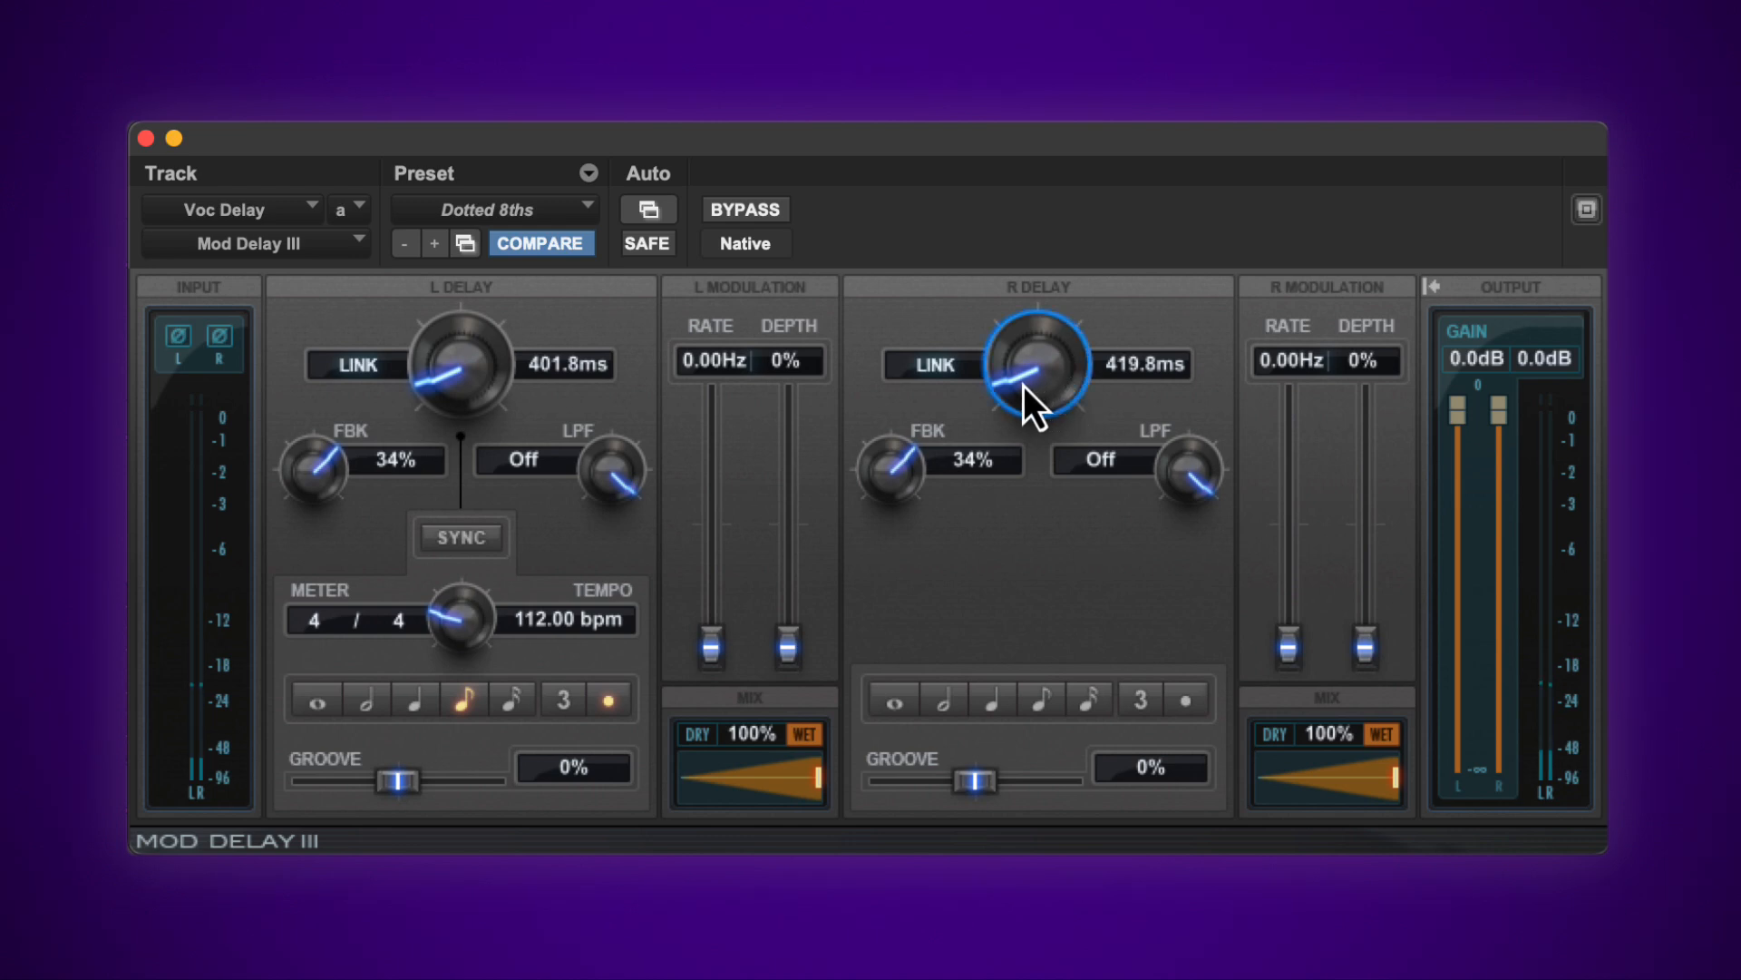
{"action": "left_click", "coordinate": [1002, 710]}
{"action": "left_click", "coordinate": [1184, 704]}
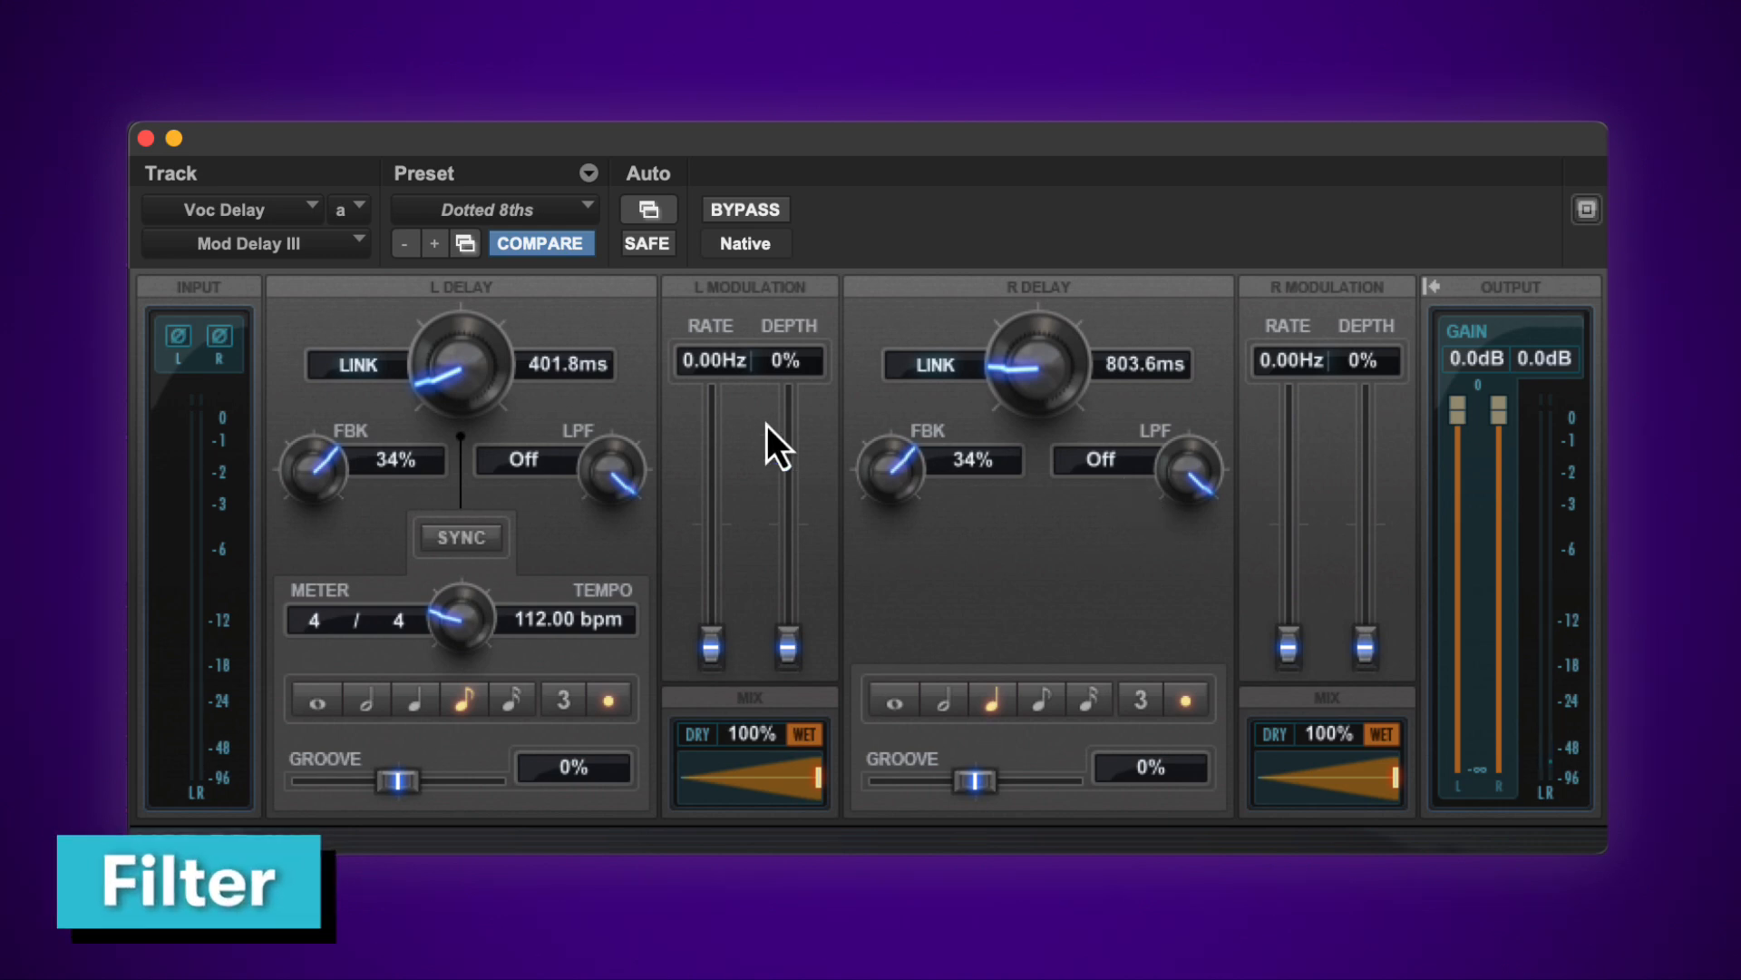
{"action": "left_click_drag", "start_coordinate": [618, 470], "coordinate": [597, 618]}
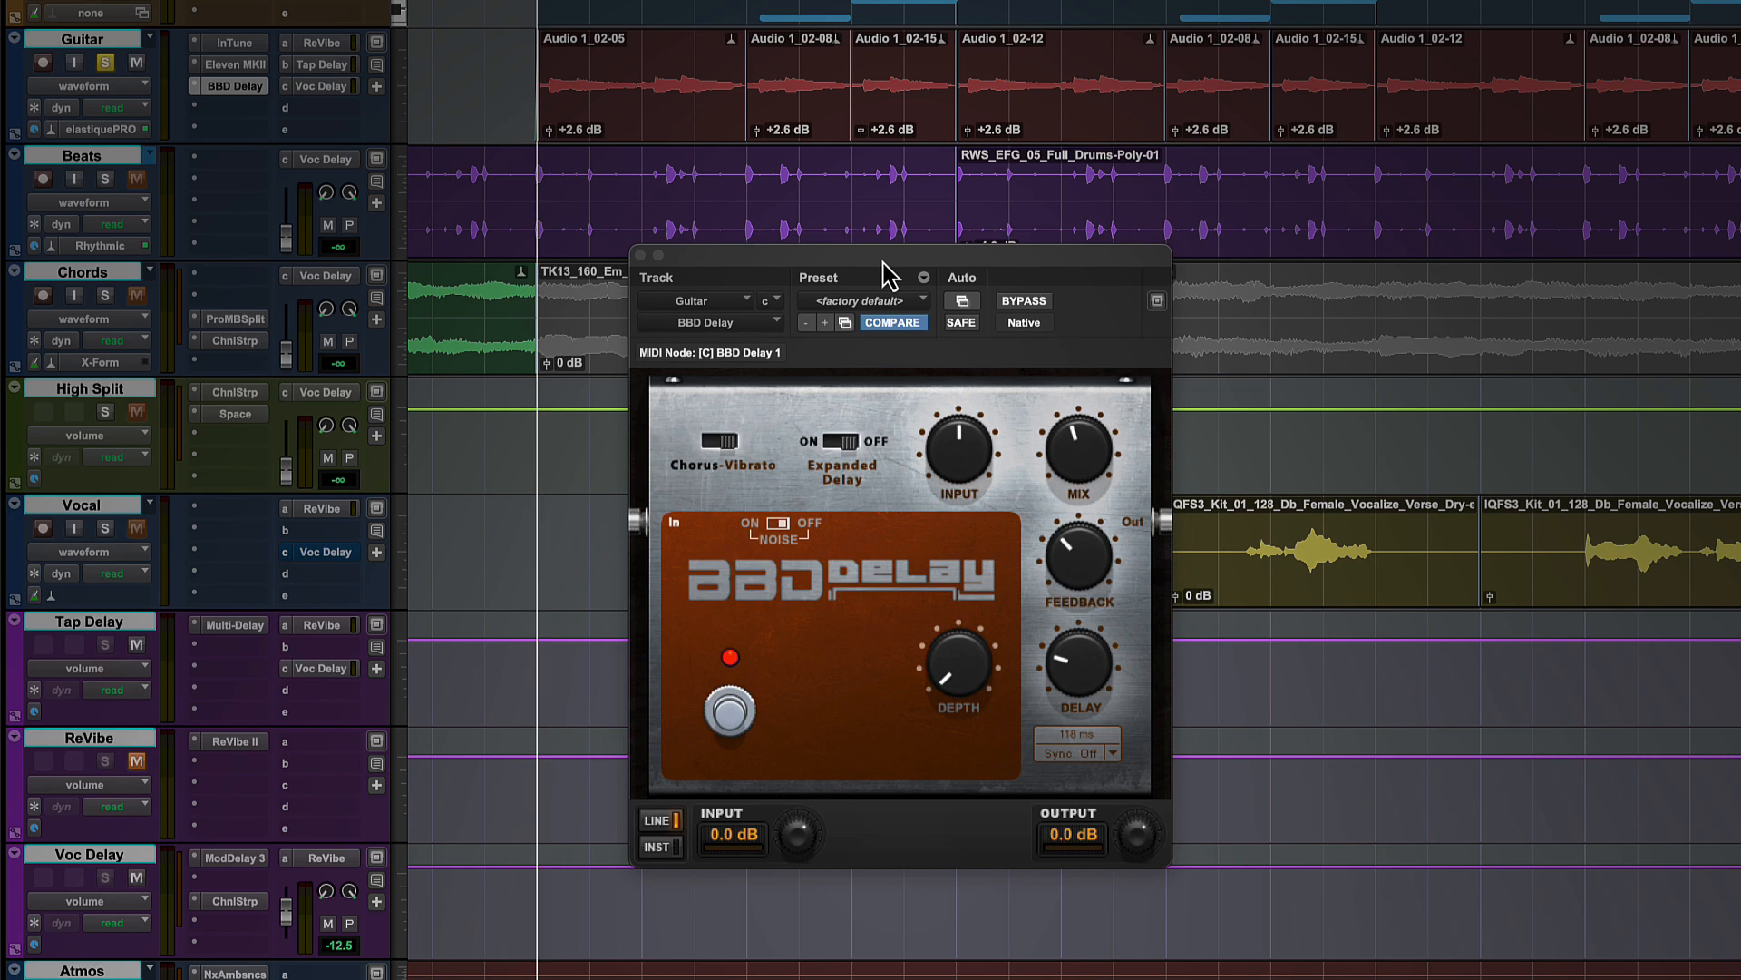
- Play the guitar through BBD Delay while sweeping its delay time, settling on 154 ms
{"action": "key", "text": "space"}
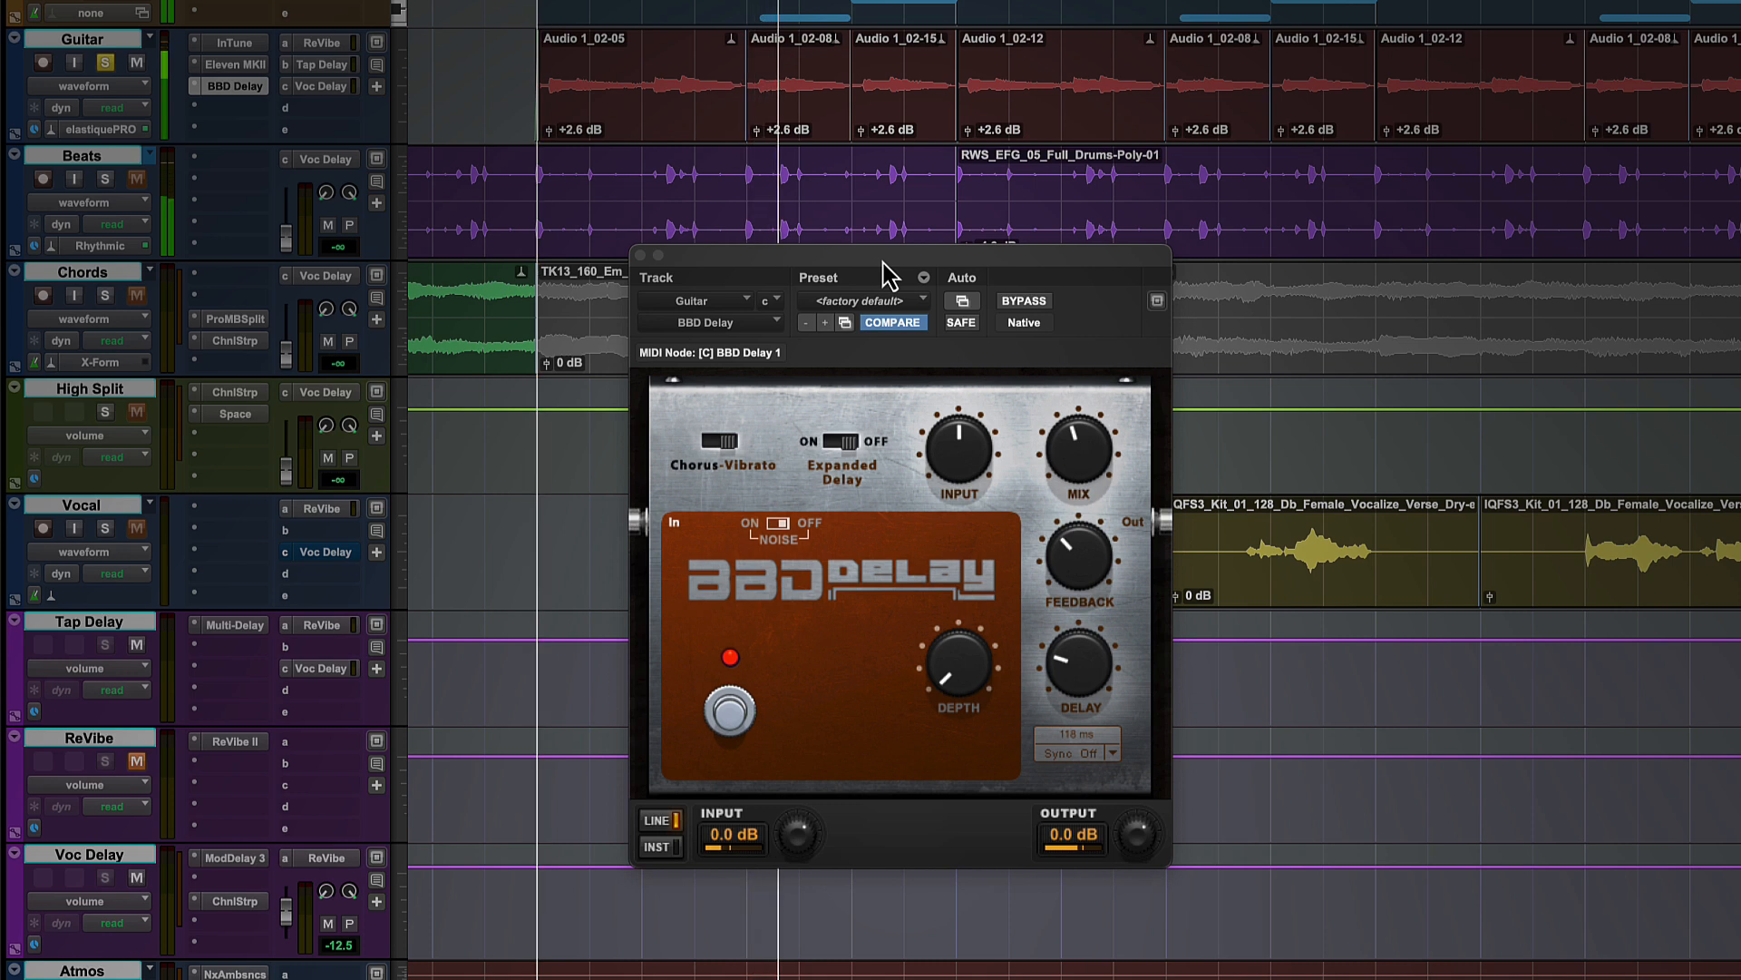
{"action": "key", "text": "space"}
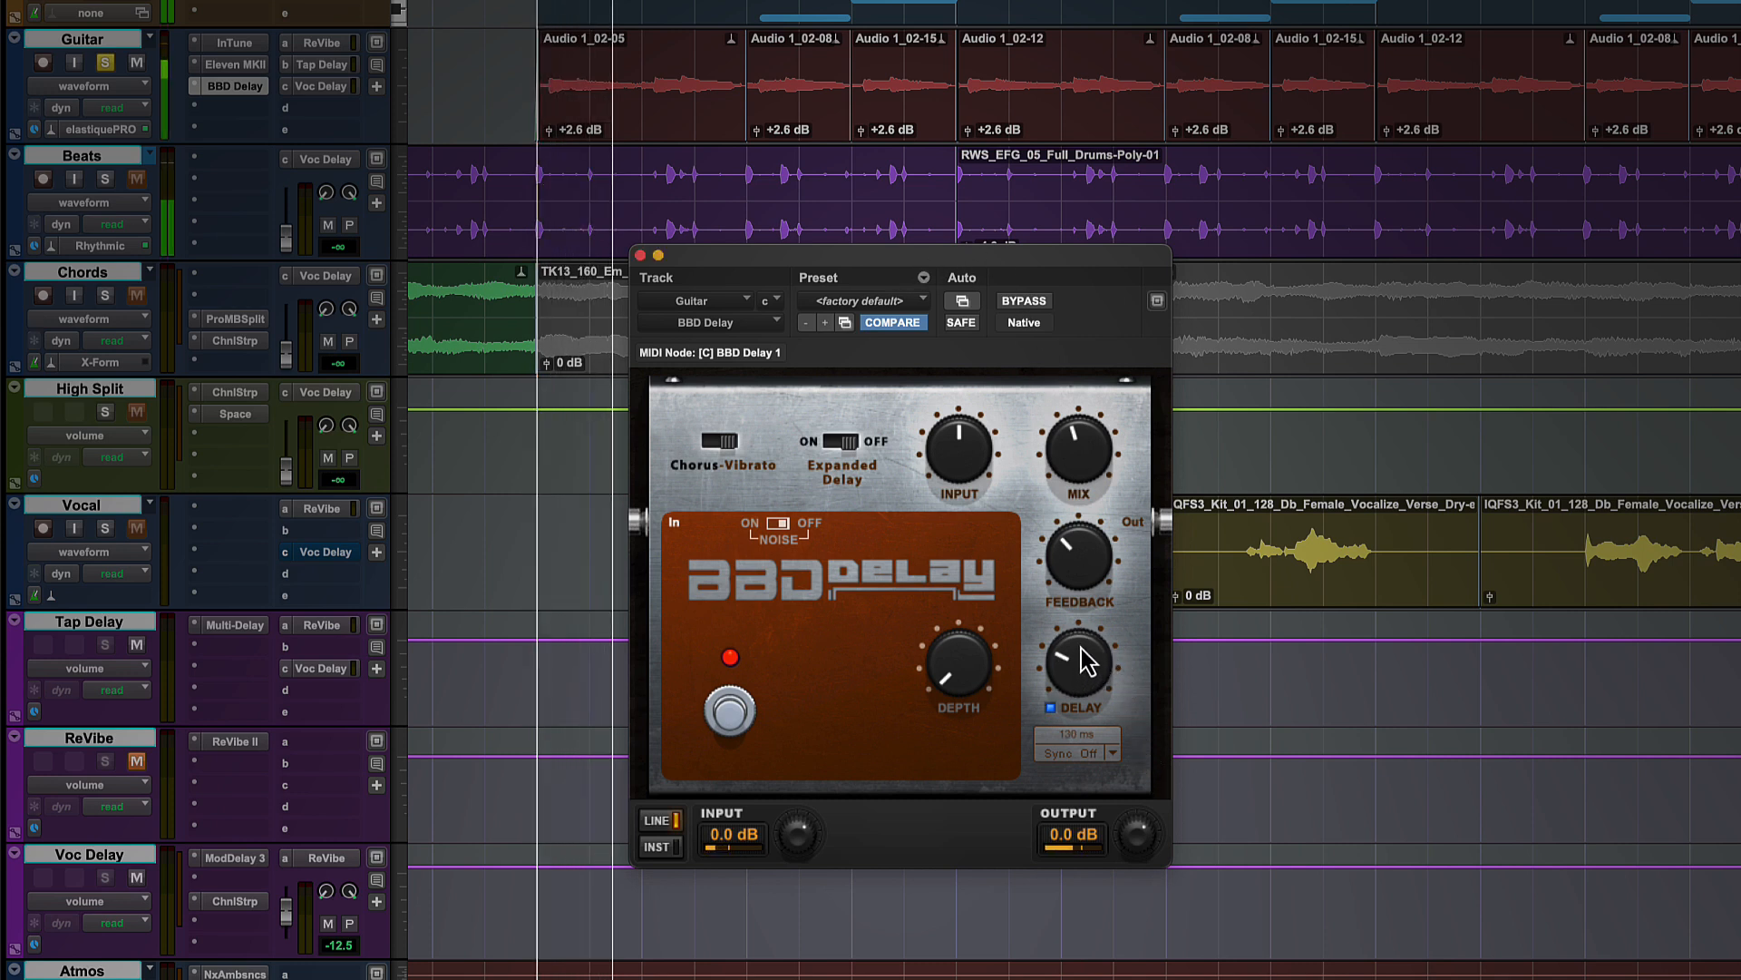
{"action": "left_click_drag", "start_coordinate": [1085, 662], "coordinate": [1102, 615]}
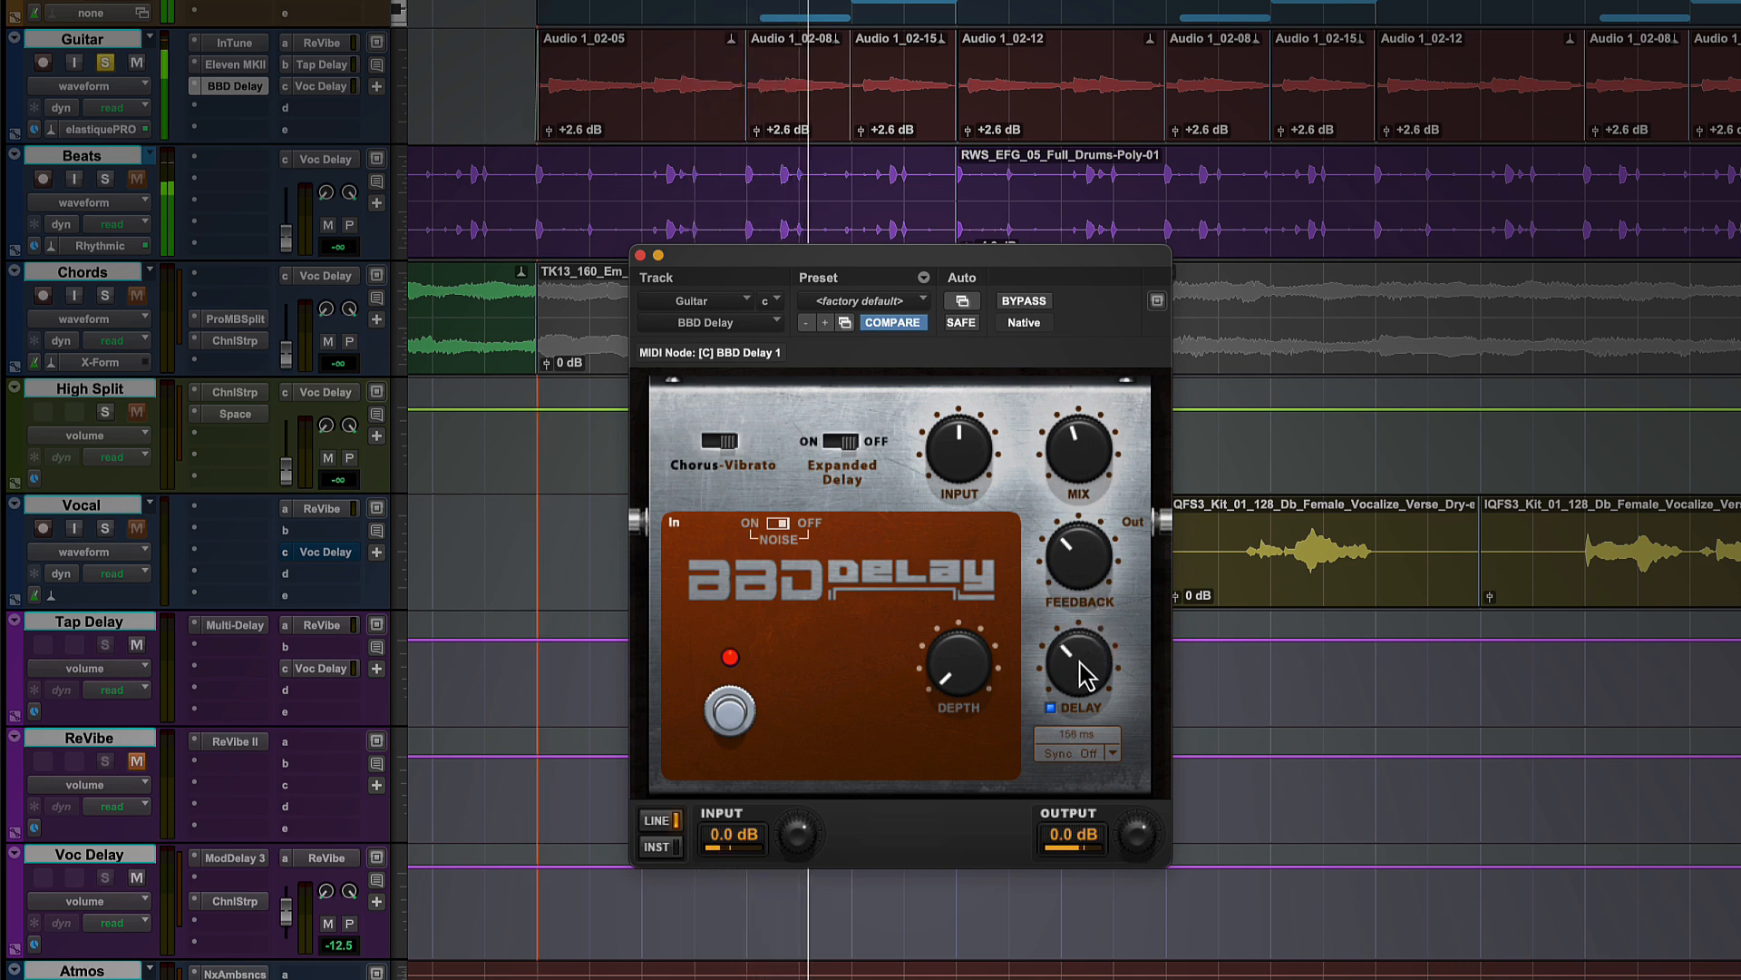
{"action": "left_click_drag", "start_coordinate": [1080, 663], "coordinate": [1080, 664]}
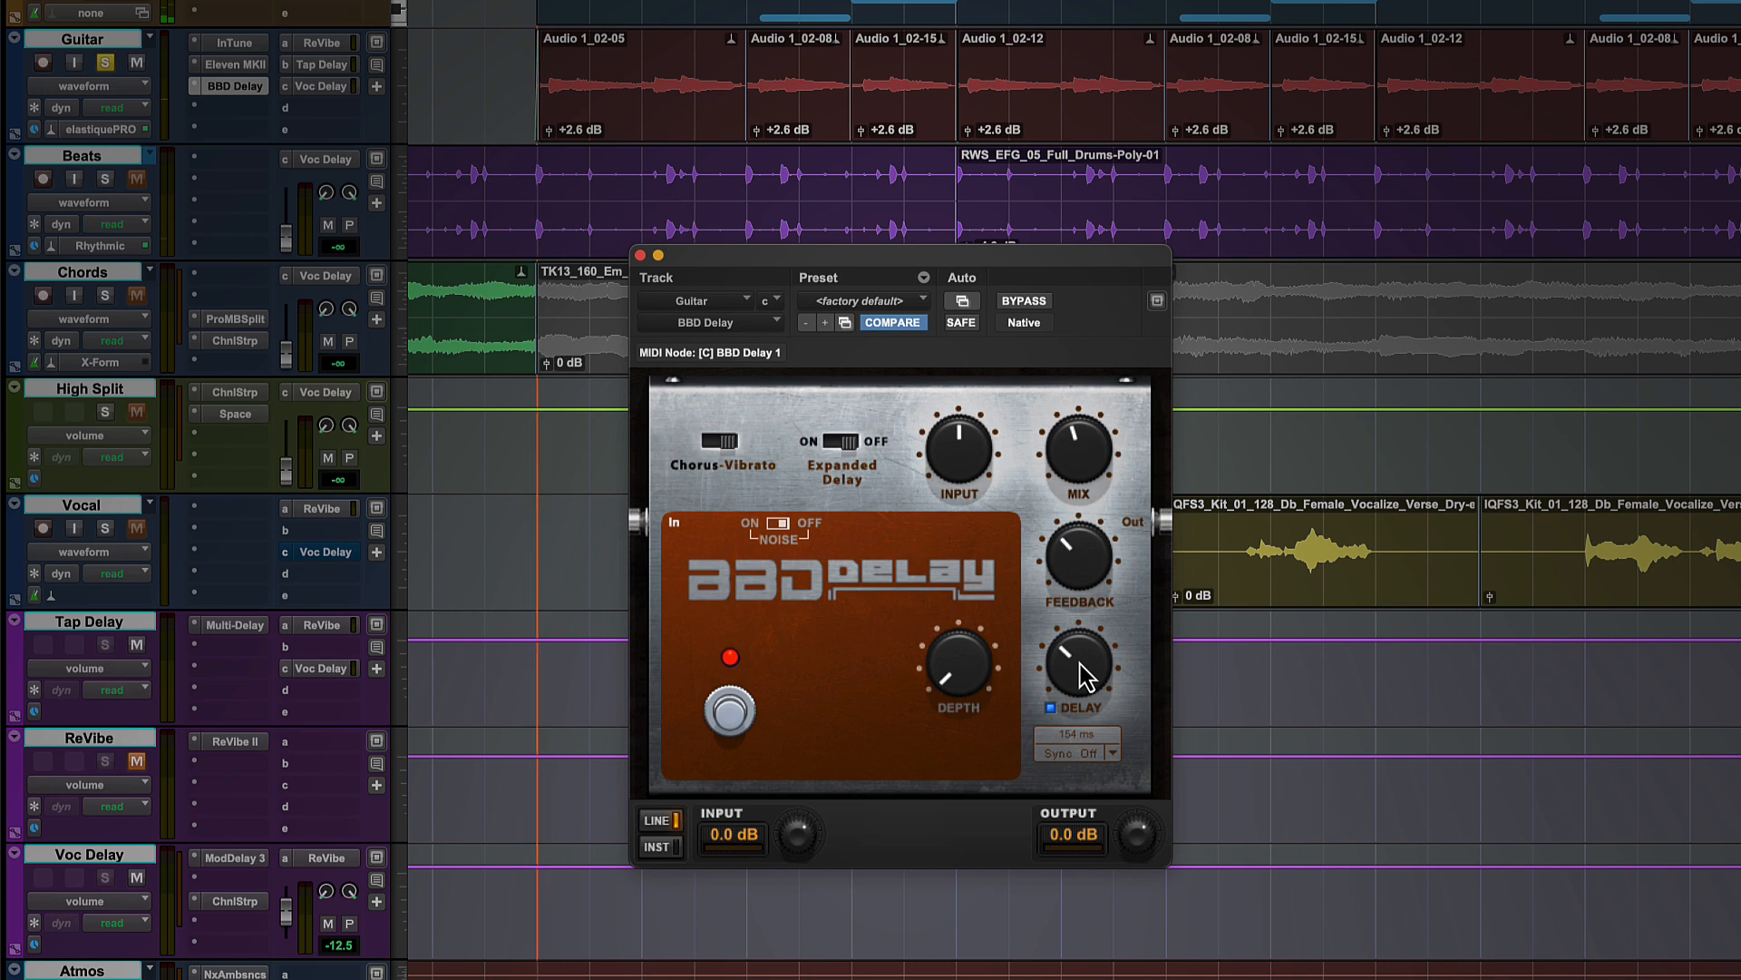
- Raise the BBD Delay's modulation Depth and flip its Chorus-Vibrato mode
{"action": "left_click_drag", "start_coordinate": [959, 670], "coordinate": [968, 574]}
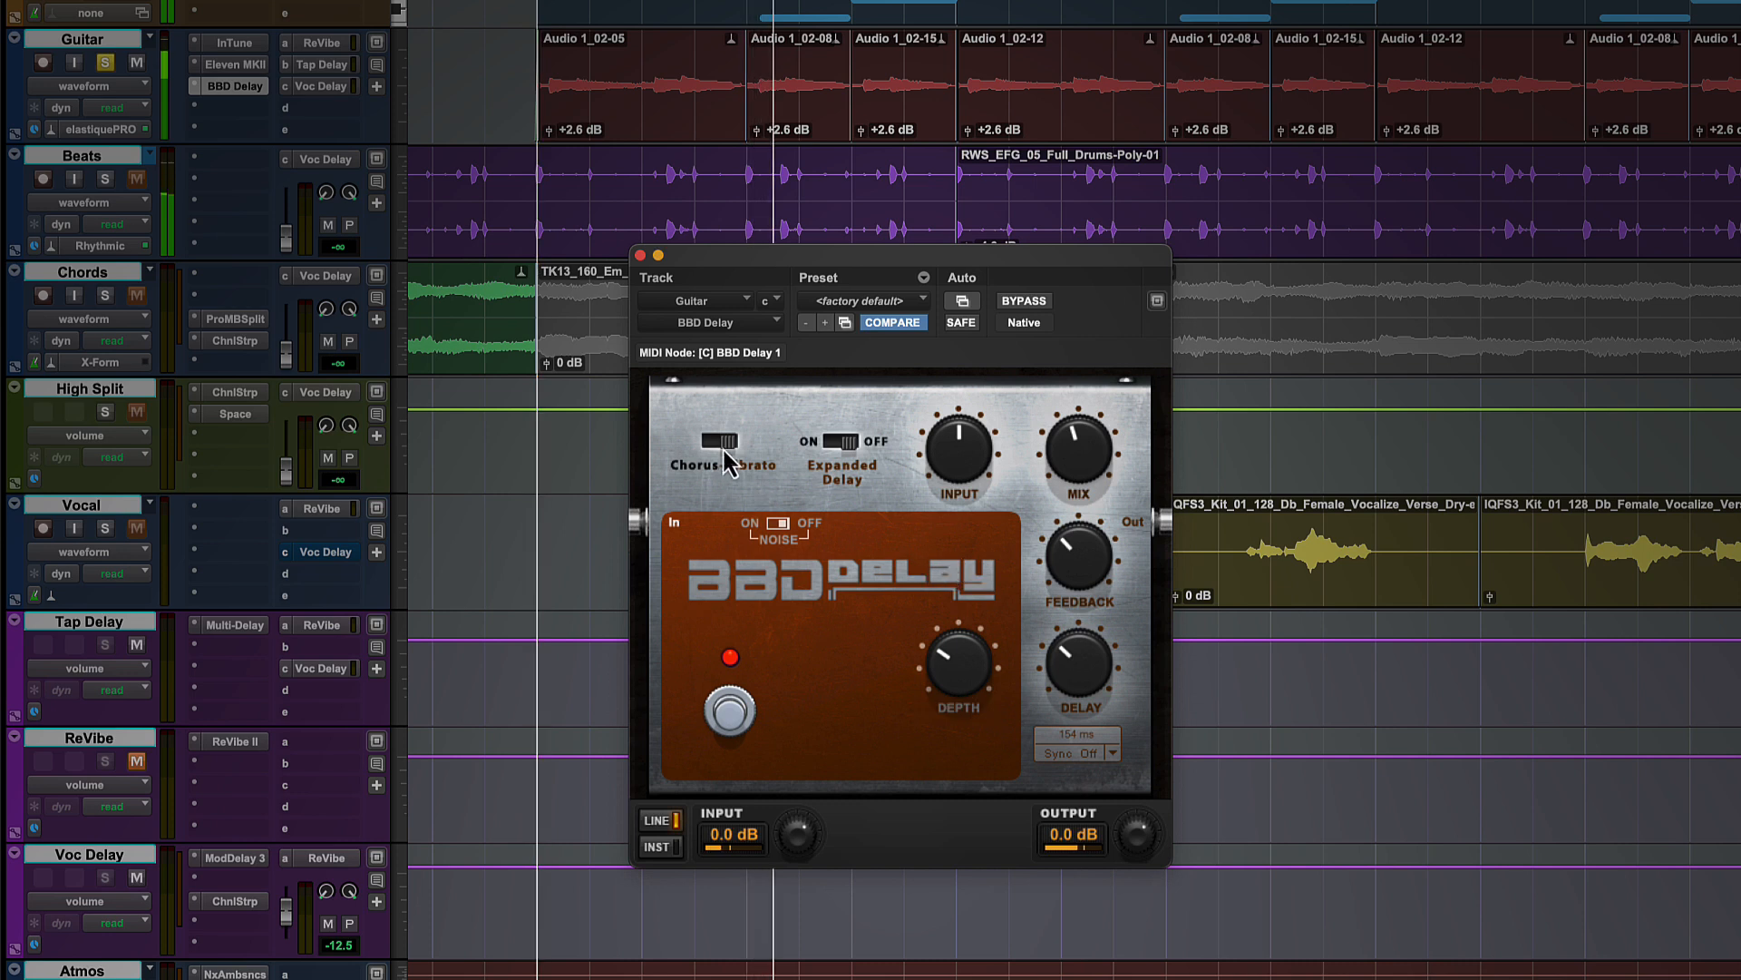
{"action": "left_click", "coordinate": [717, 444]}
{"action": "left_click_drag", "start_coordinate": [952, 671], "coordinate": [990, 566]}
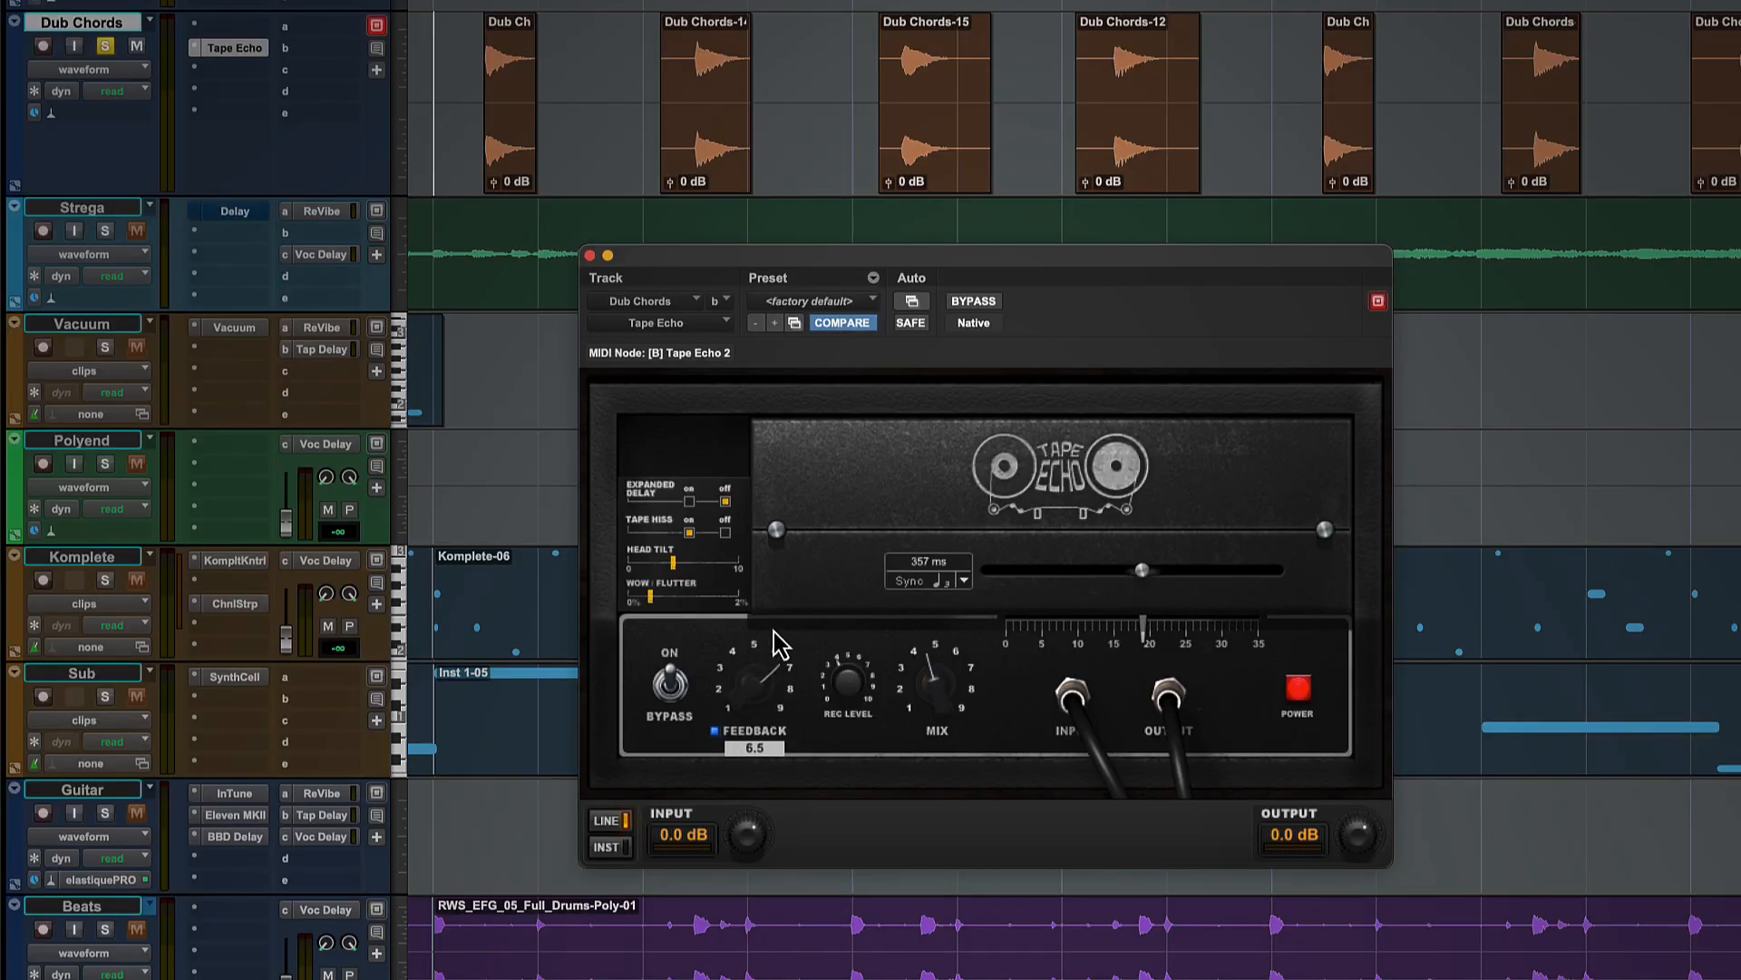
- Play the Dub Chords through the Tape Echo and take the track out of solo
{"action": "key", "text": "space"}
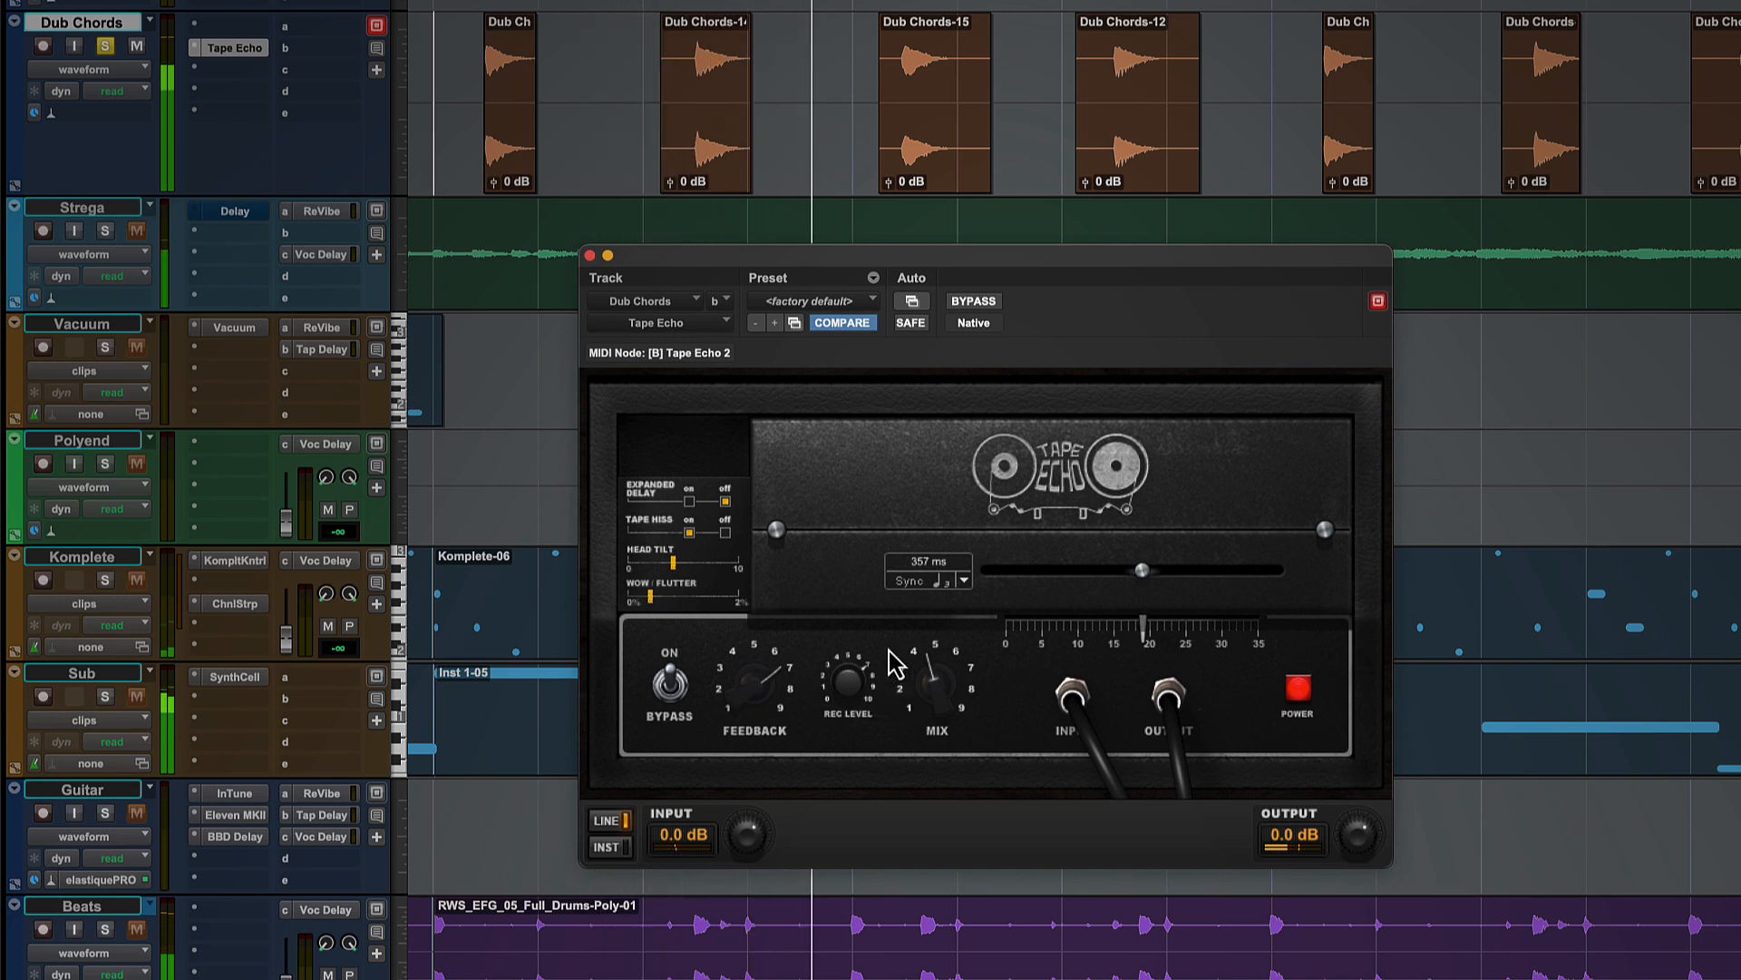
{"action": "left_click", "coordinate": [105, 46]}
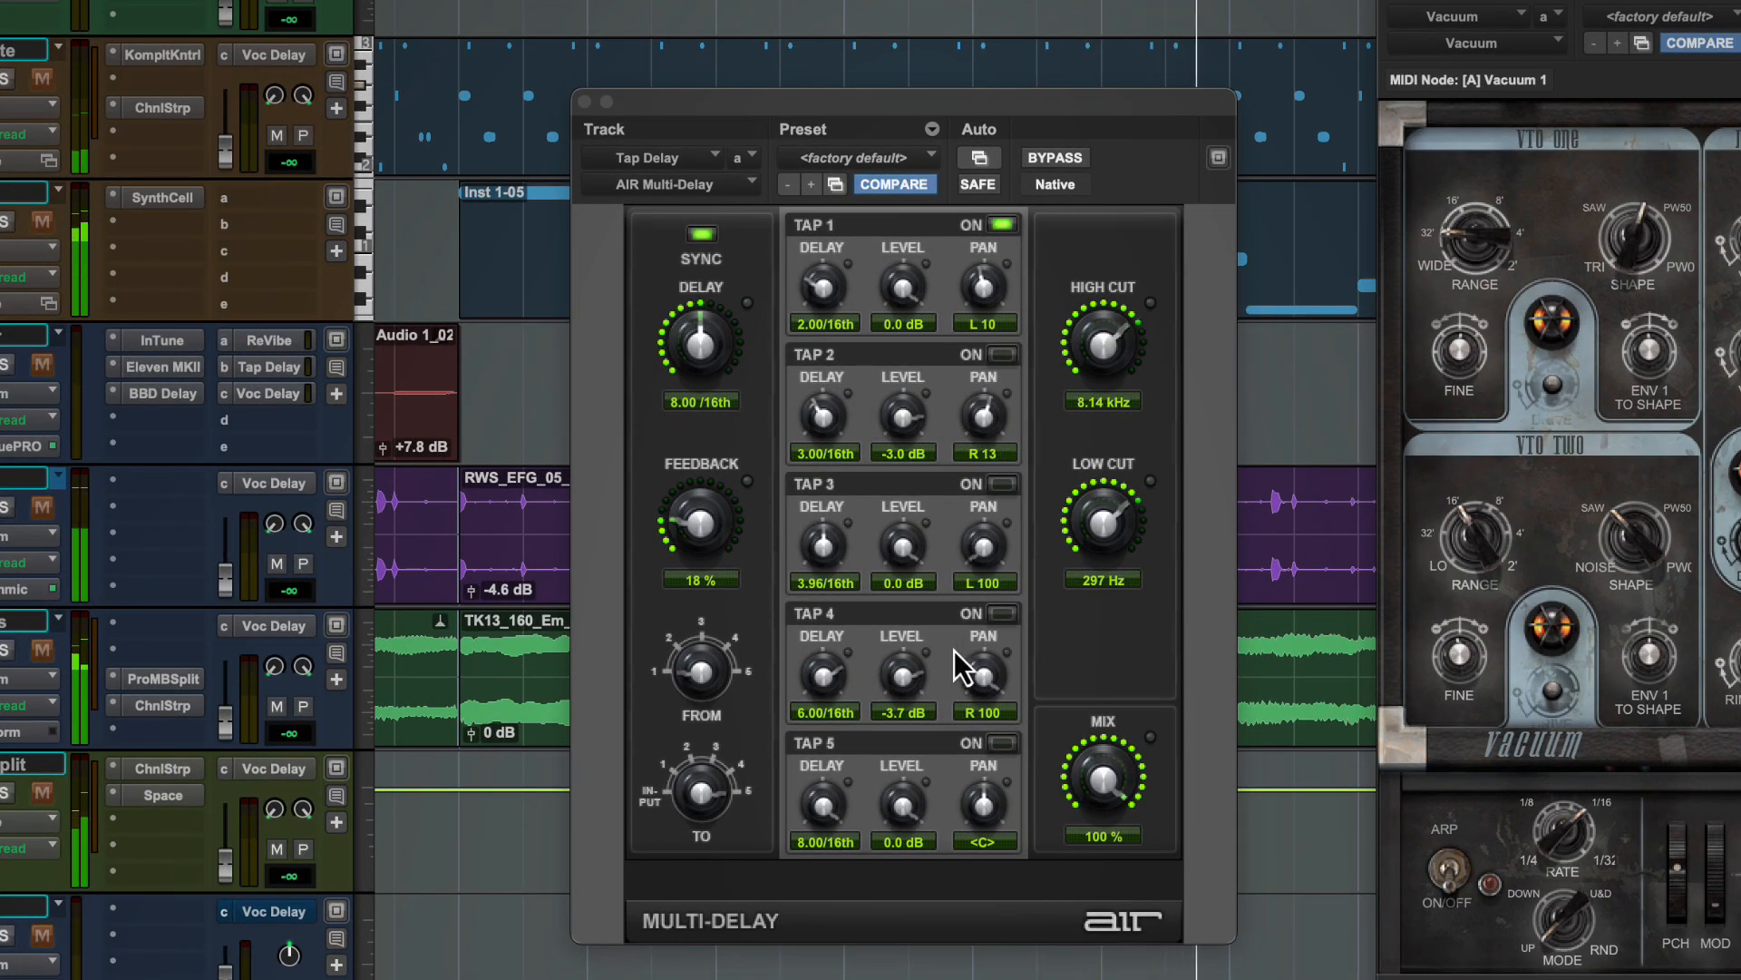
- Enable taps 2, 3 and 4 of the AIR Multi-Delay and raise its feedback
{"action": "left_click", "coordinate": [1001, 354]}
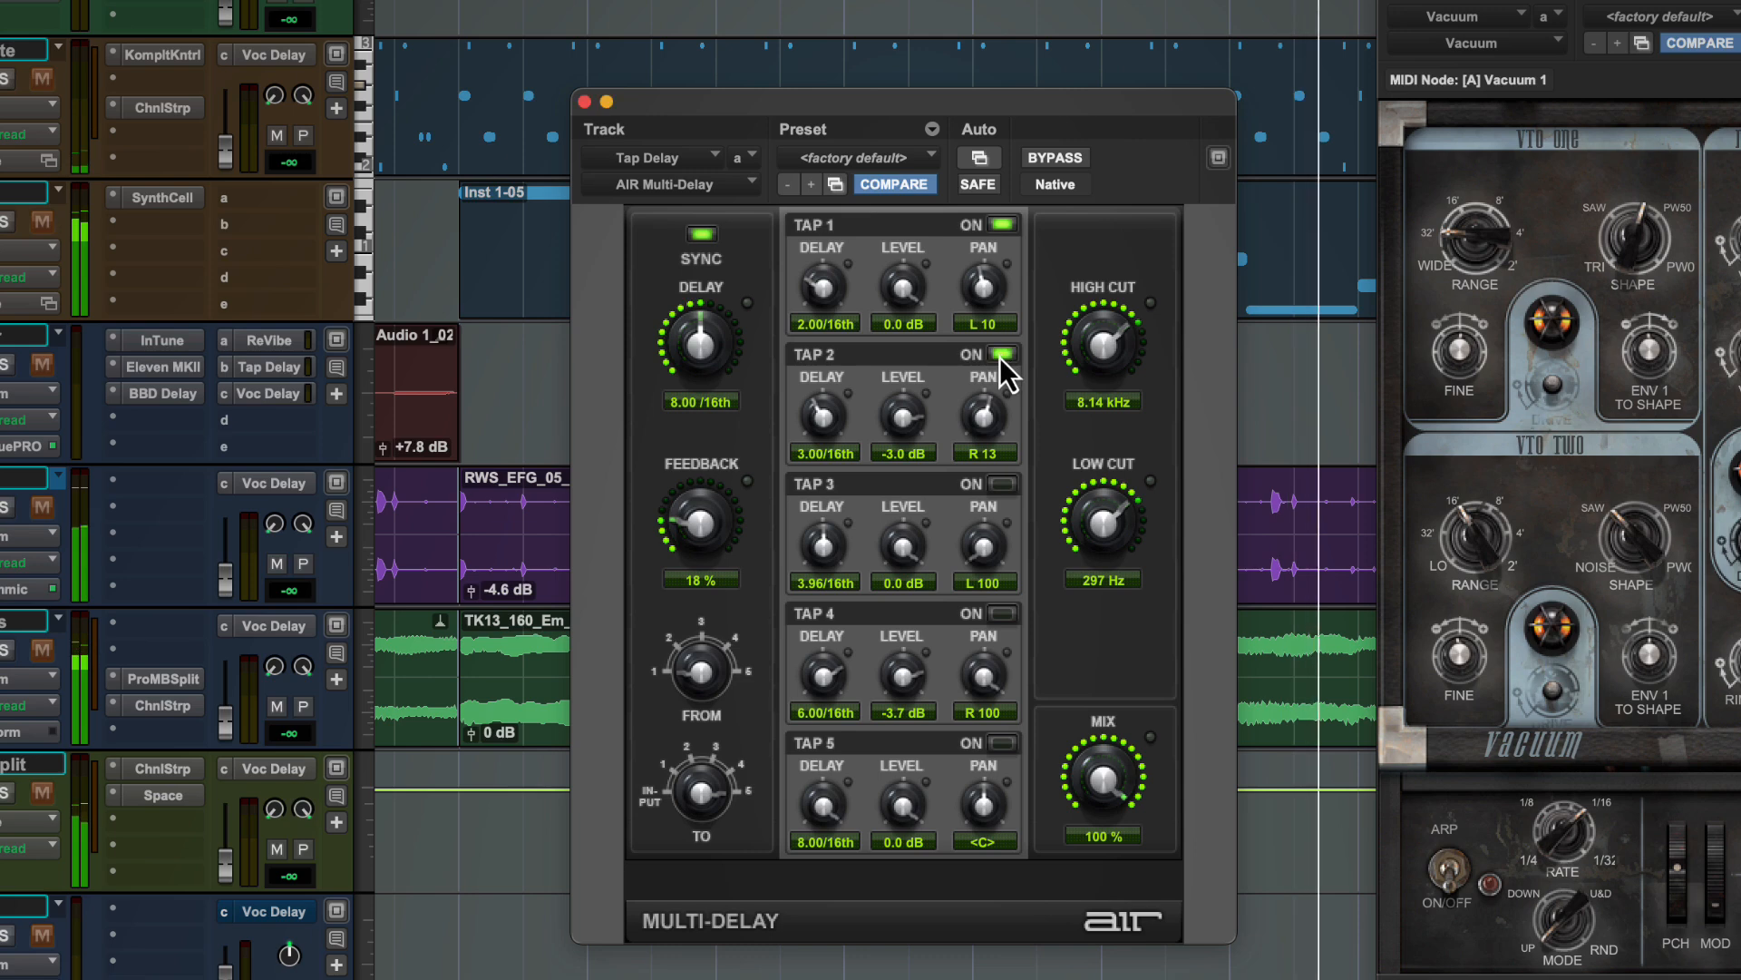
{"action": "left_click", "coordinate": [1001, 486]}
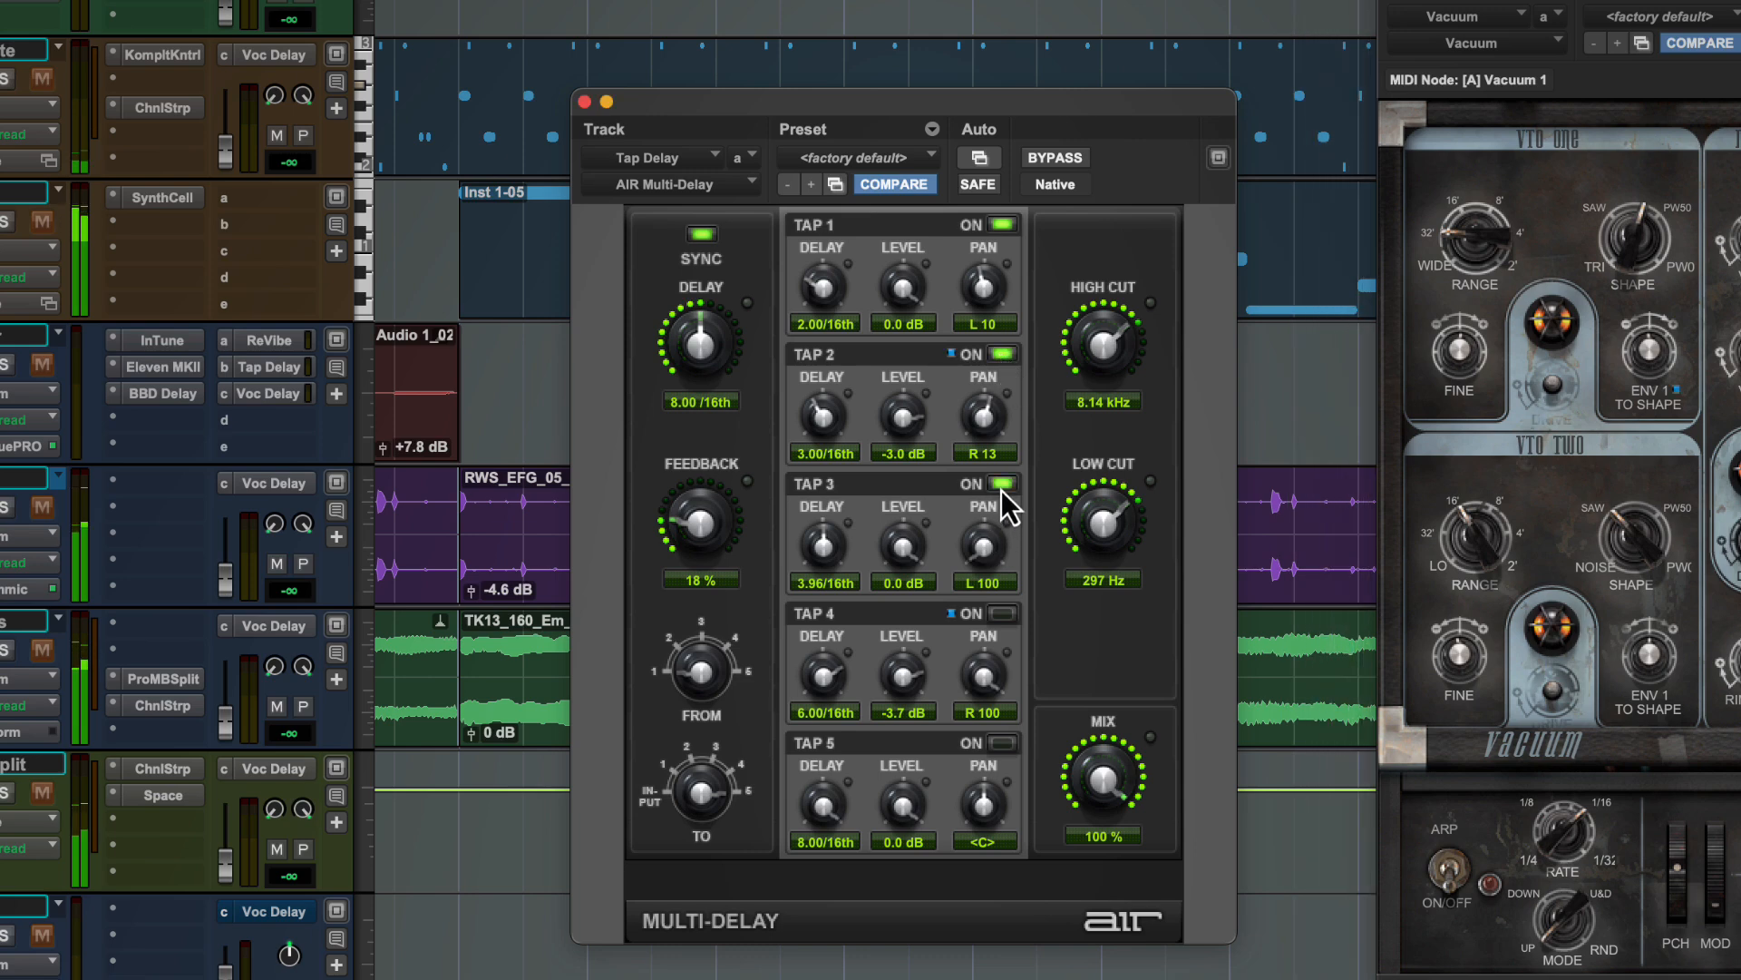
{"action": "left_click", "coordinate": [1002, 615]}
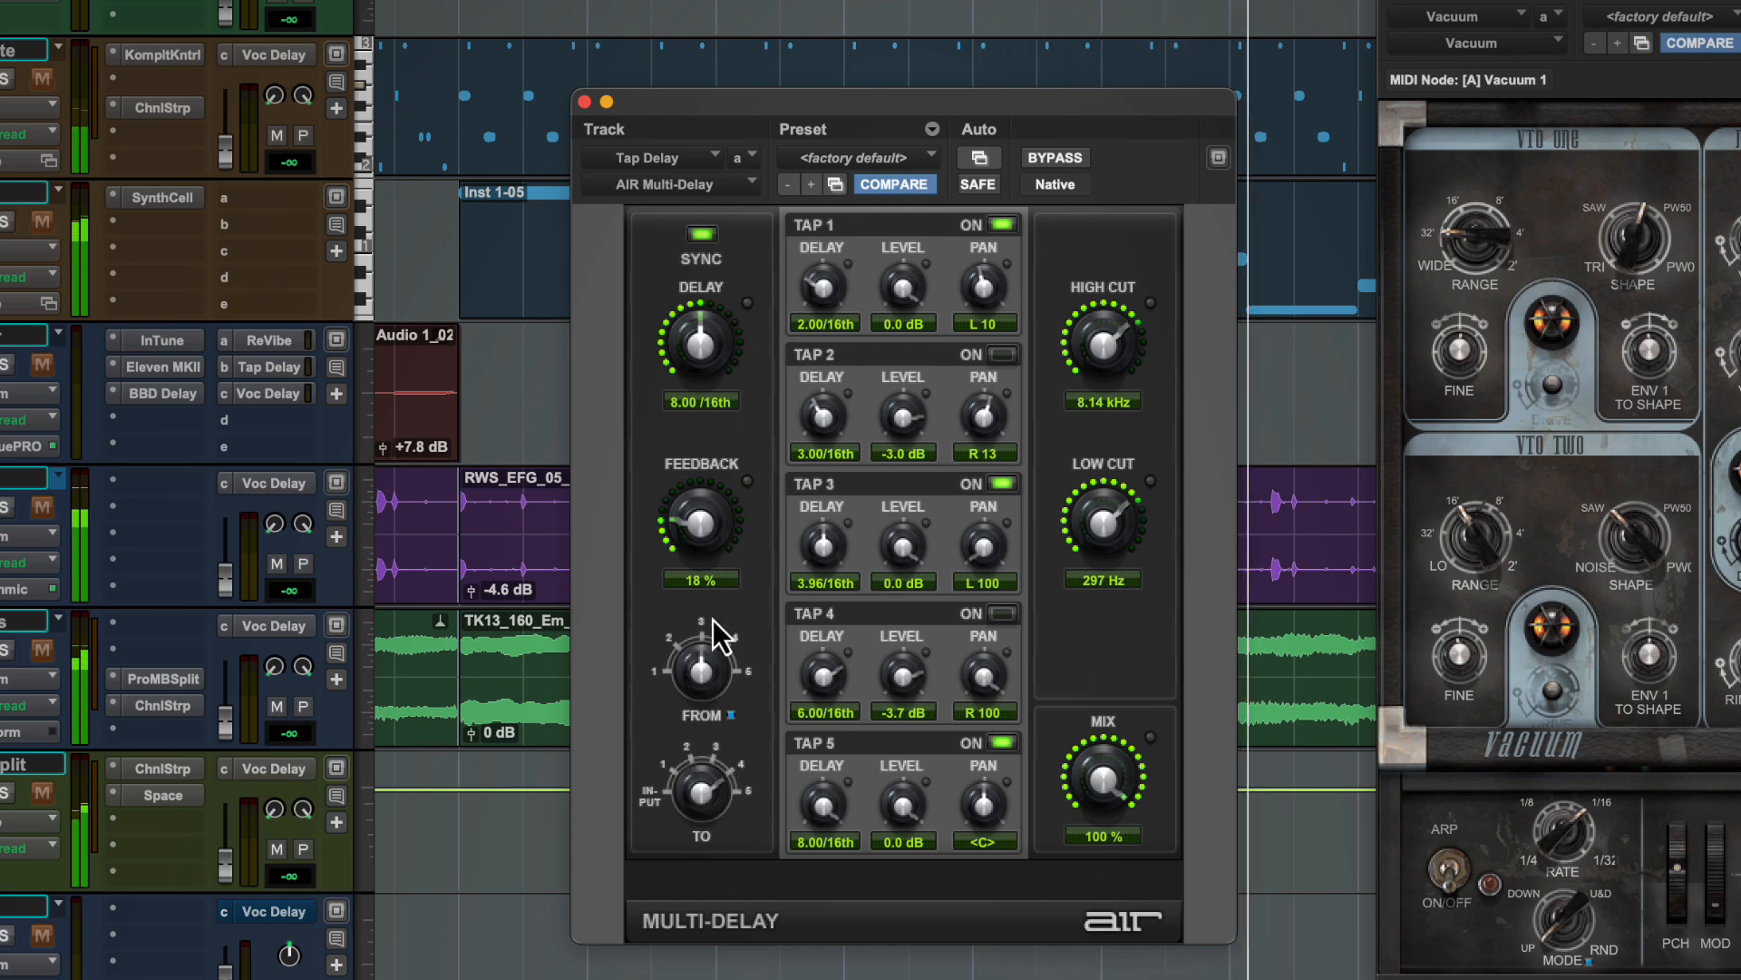
{"action": "left_click_drag", "start_coordinate": [705, 533], "coordinate": [716, 434]}
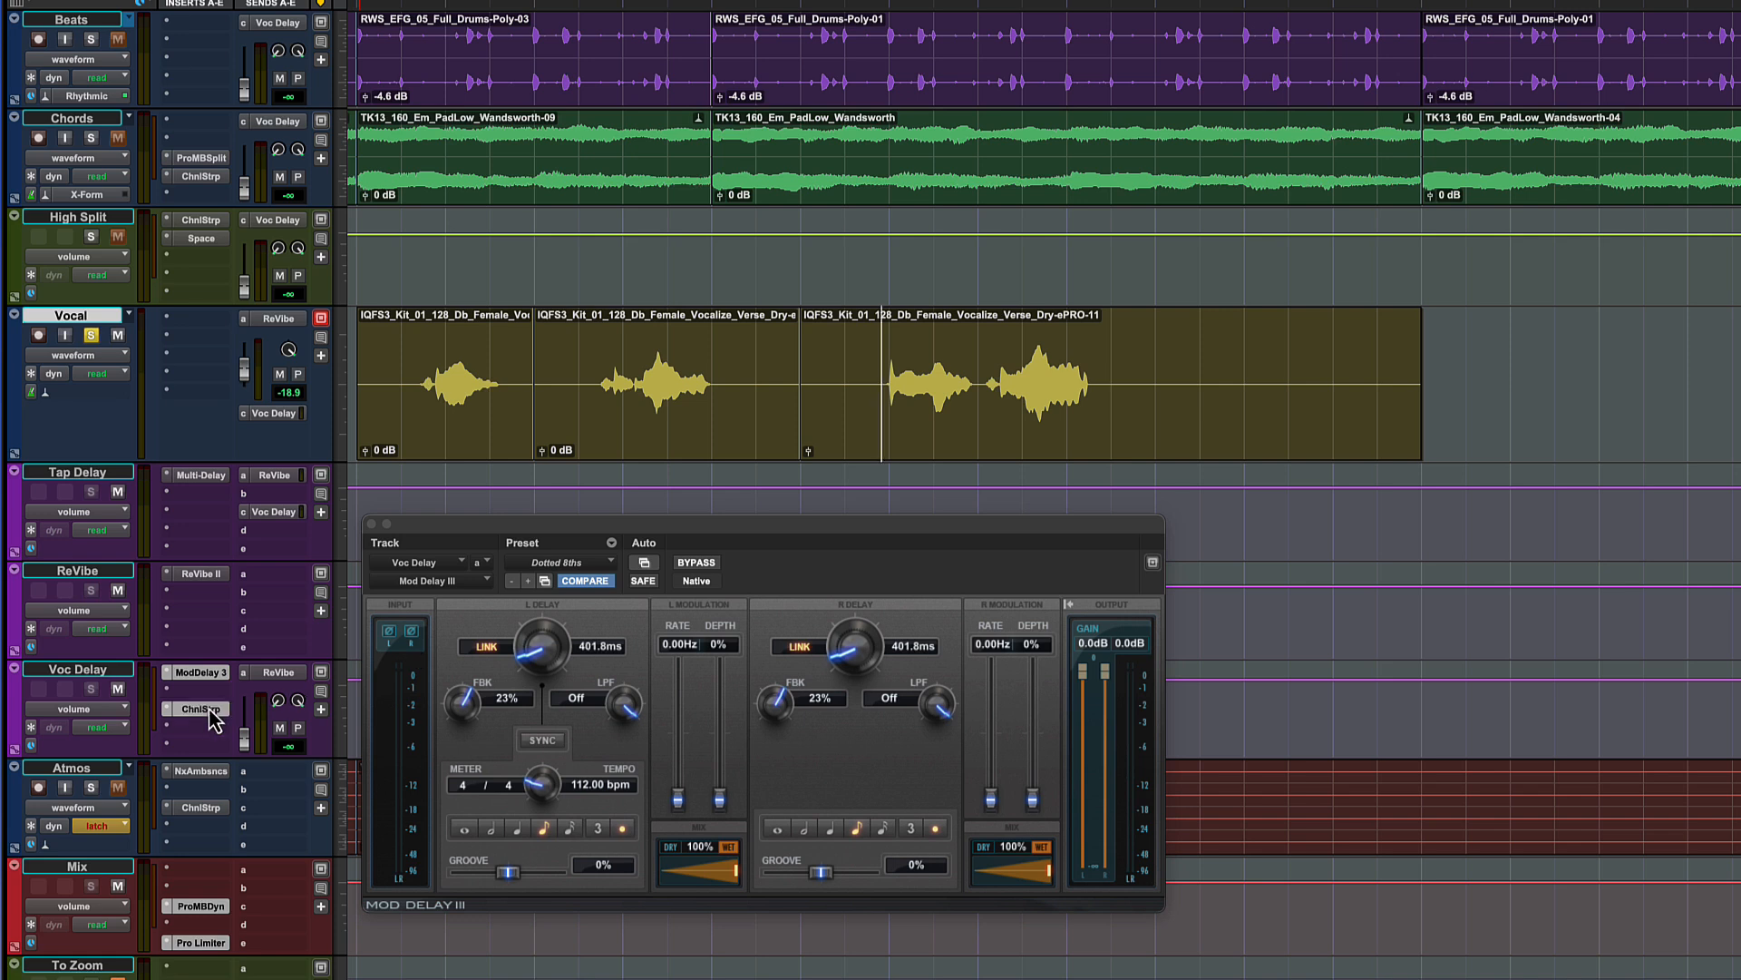
- In Voc Delay's Channel Strip, set the high-pass filter to 1.3 kHz and low-pass to 10.6 kHz, and boost the high-mid band
{"action": "left_click", "coordinate": [204, 709]}
{"action": "key", "text": "space"}
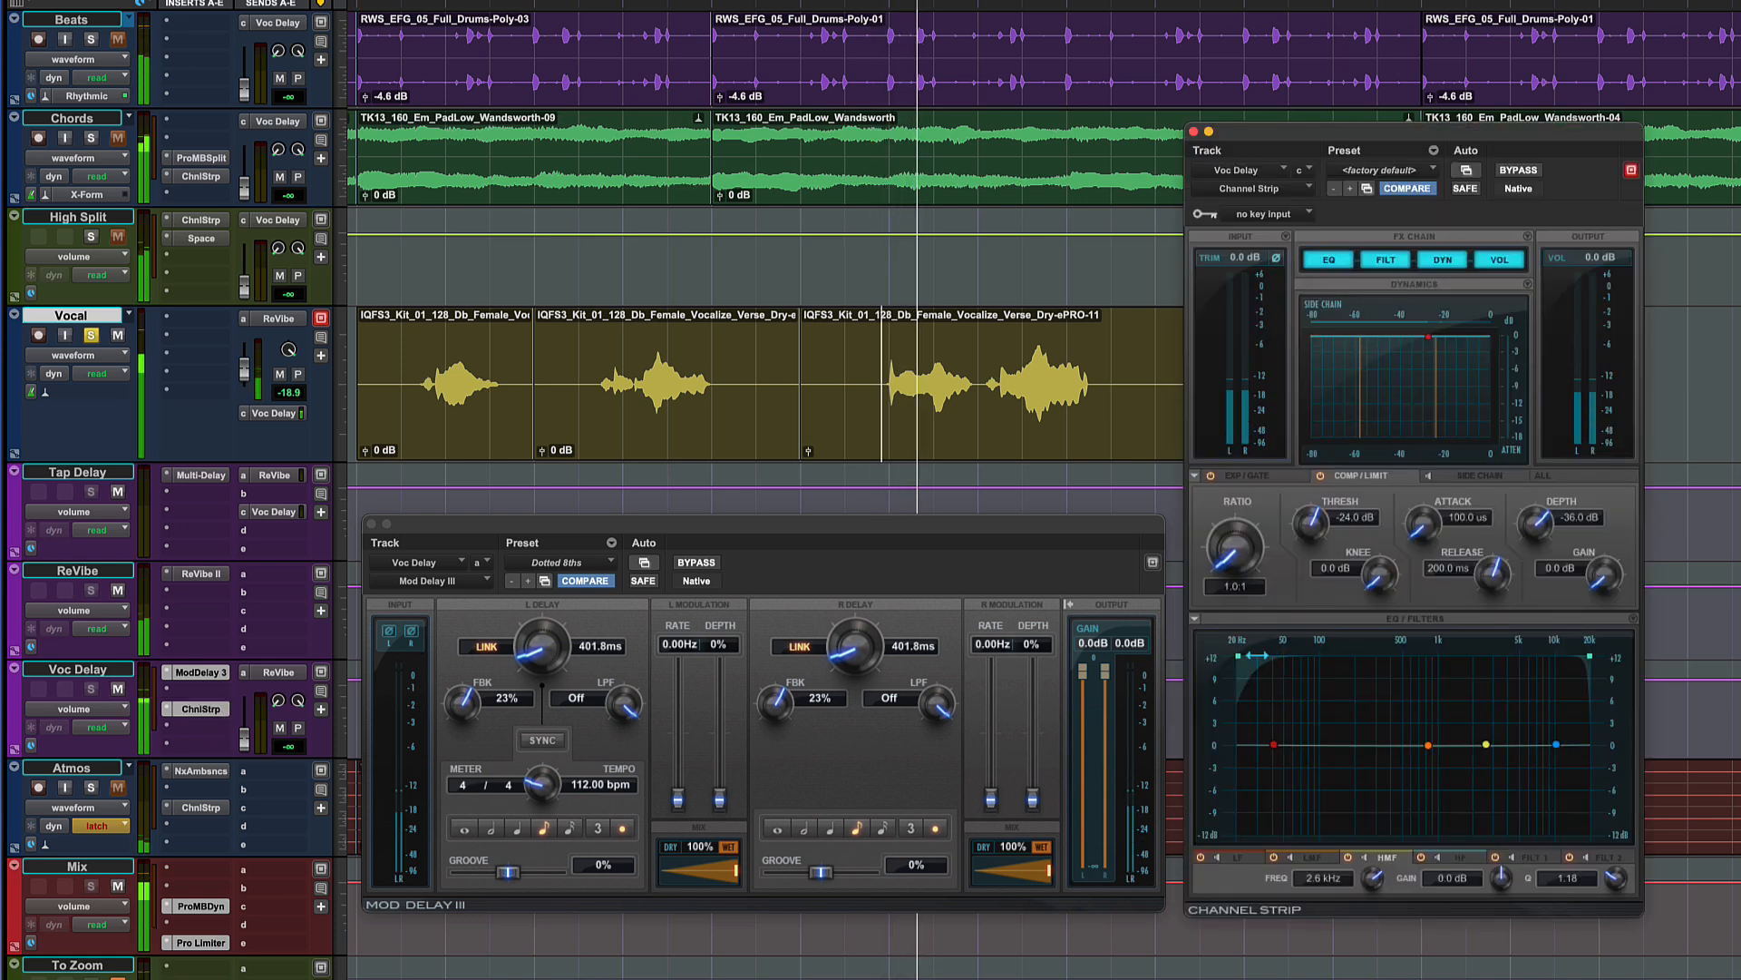
{"action": "left_click_drag", "start_coordinate": [1239, 656], "coordinate": [1449, 655]}
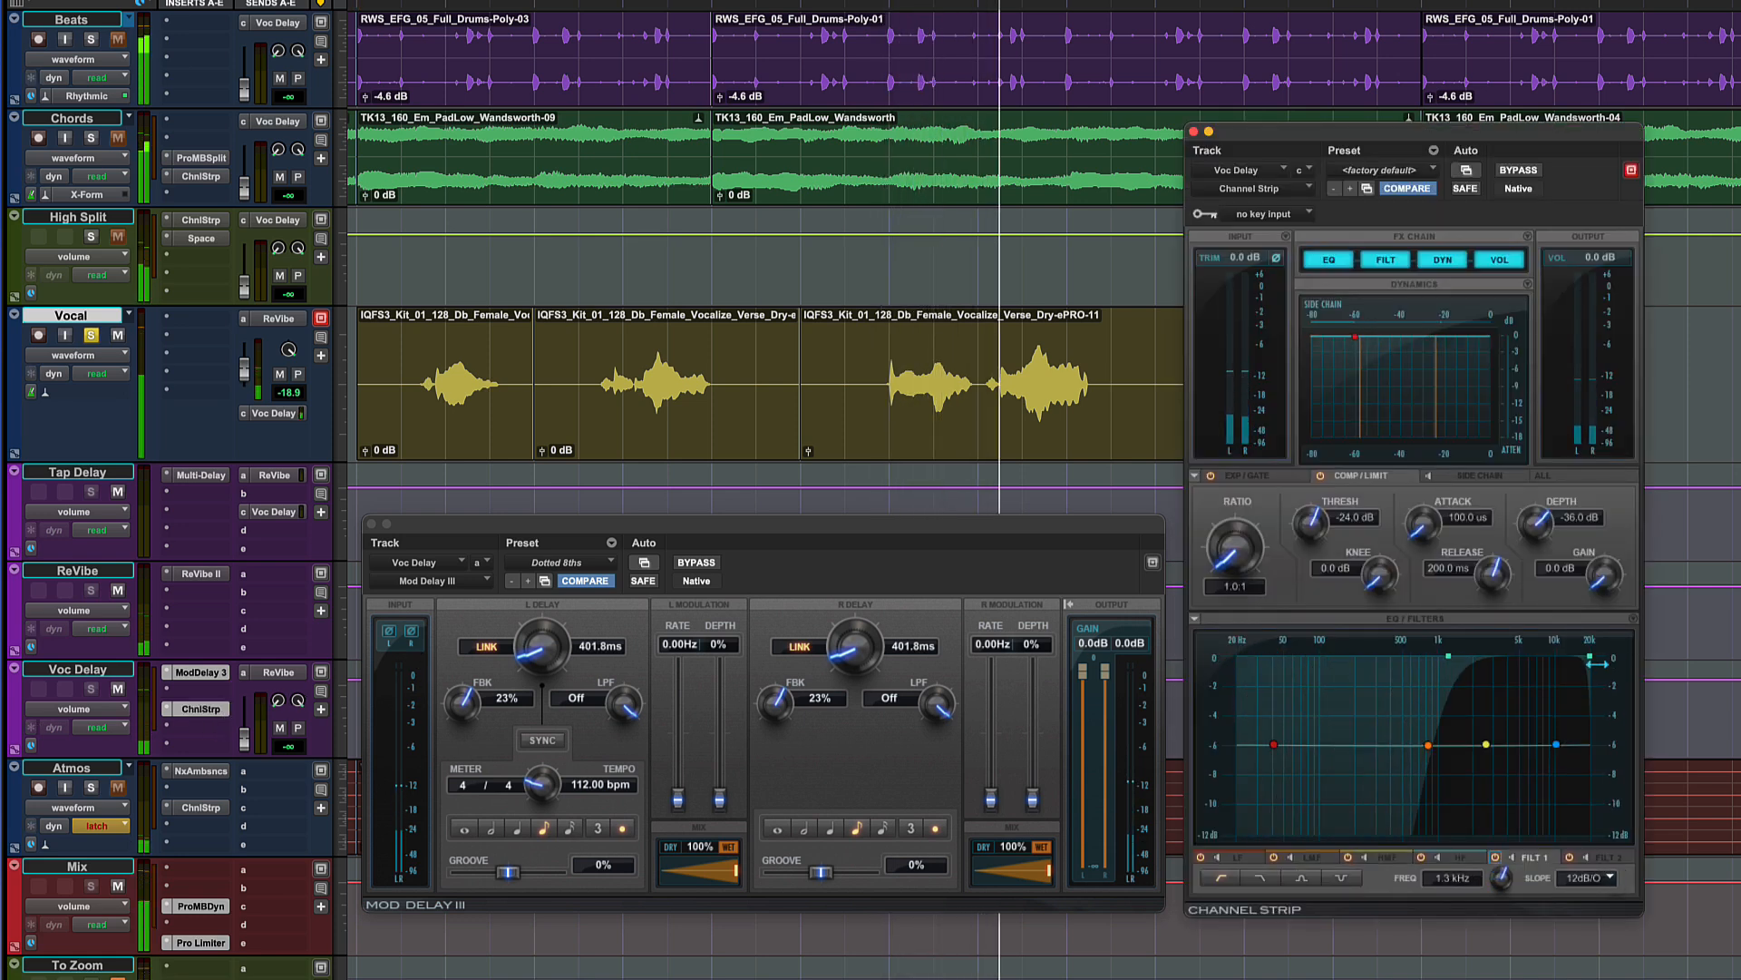
{"action": "left_click_drag", "start_coordinate": [1589, 655], "coordinate": [1570, 657]}
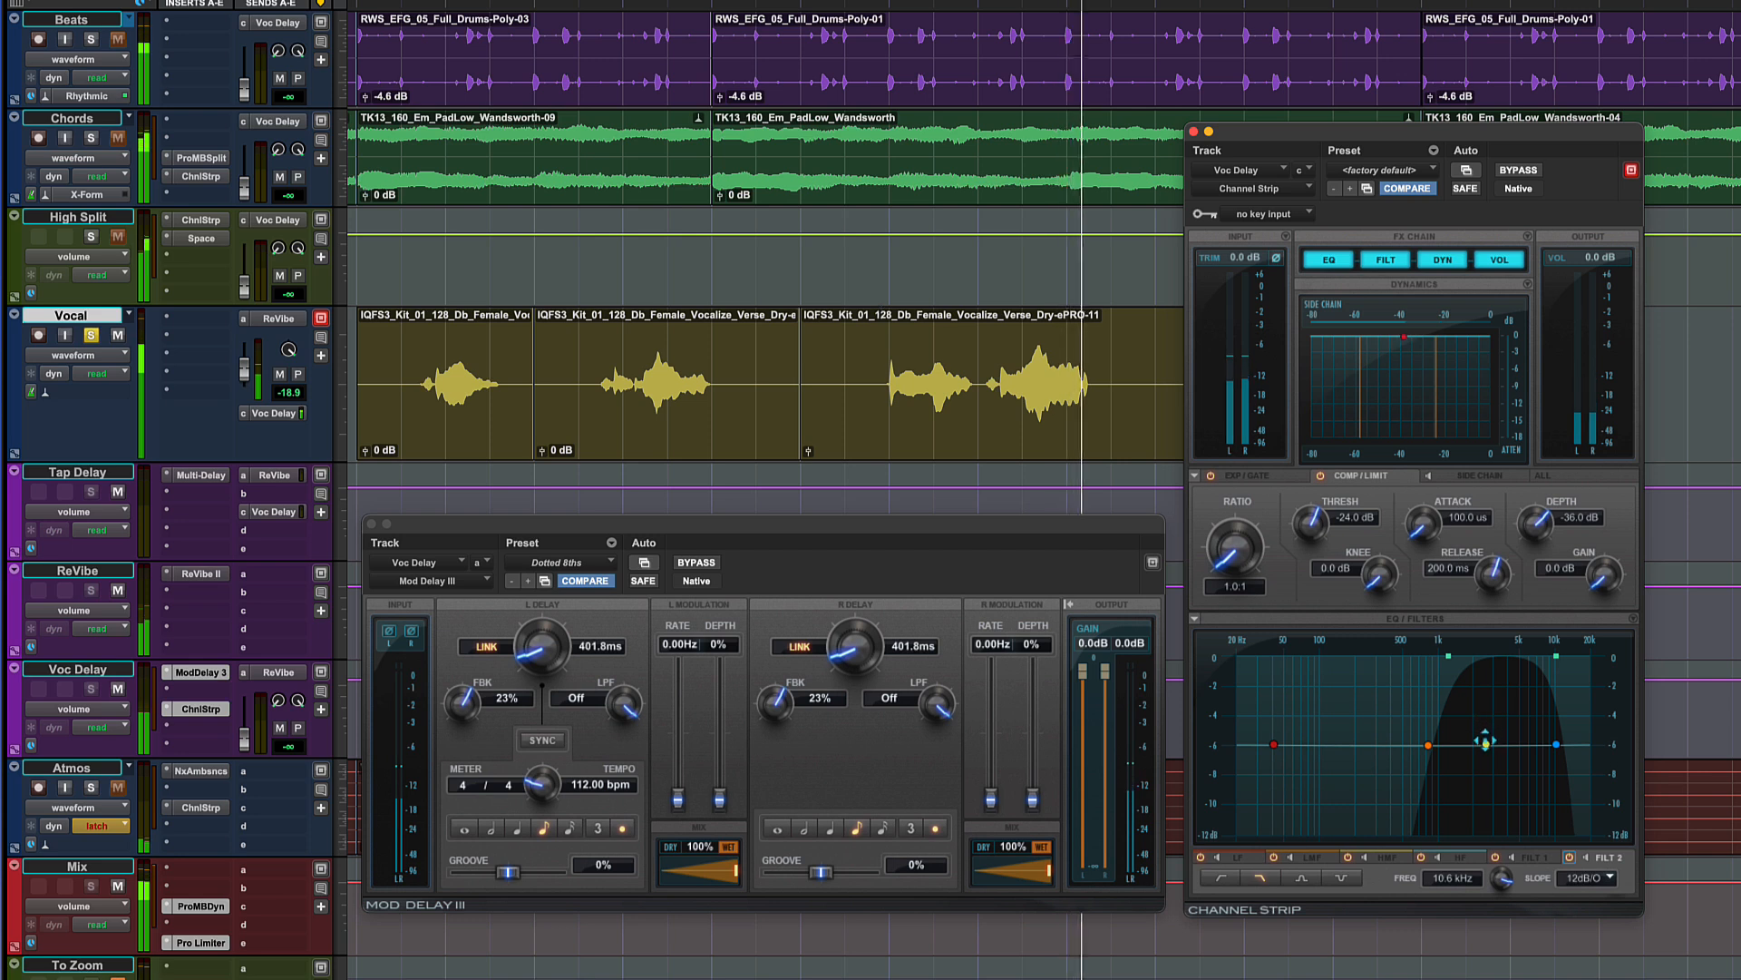
{"action": "left_click_drag", "start_coordinate": [1488, 744], "coordinate": [1459, 656]}
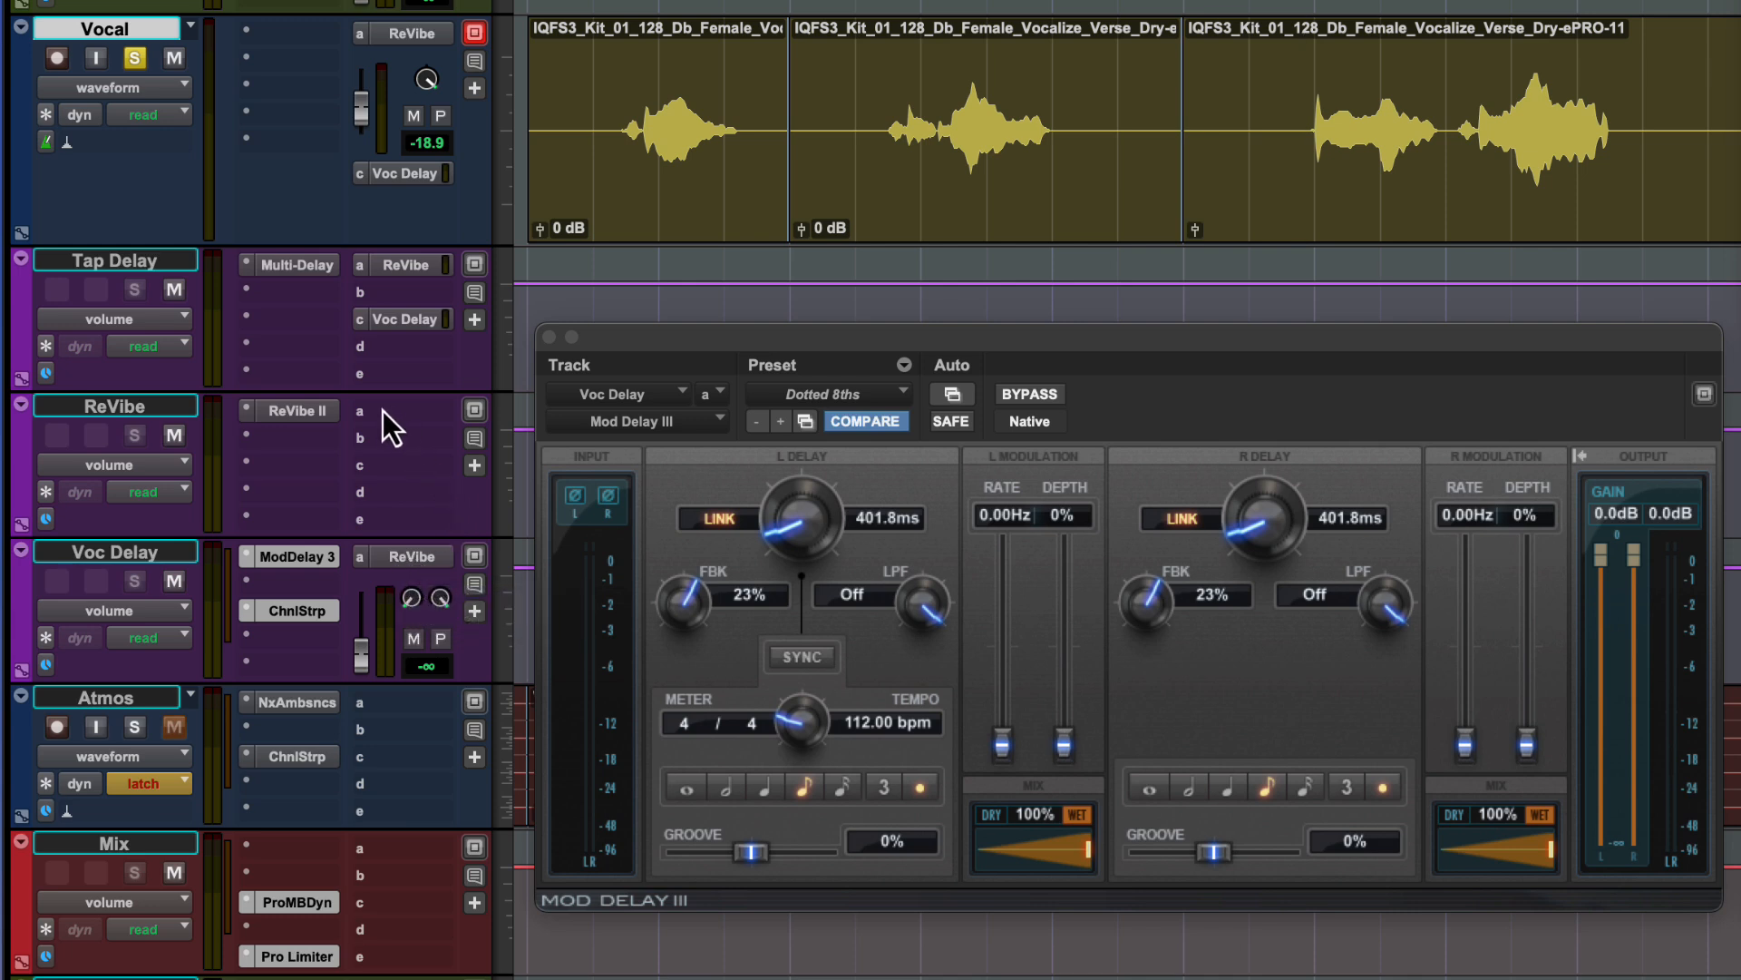
- During playback, raise Voc Delay's ReVibe send to -4.8 dB and pull the Vocal track's ReVibe send fully down
{"action": "key", "text": "space"}
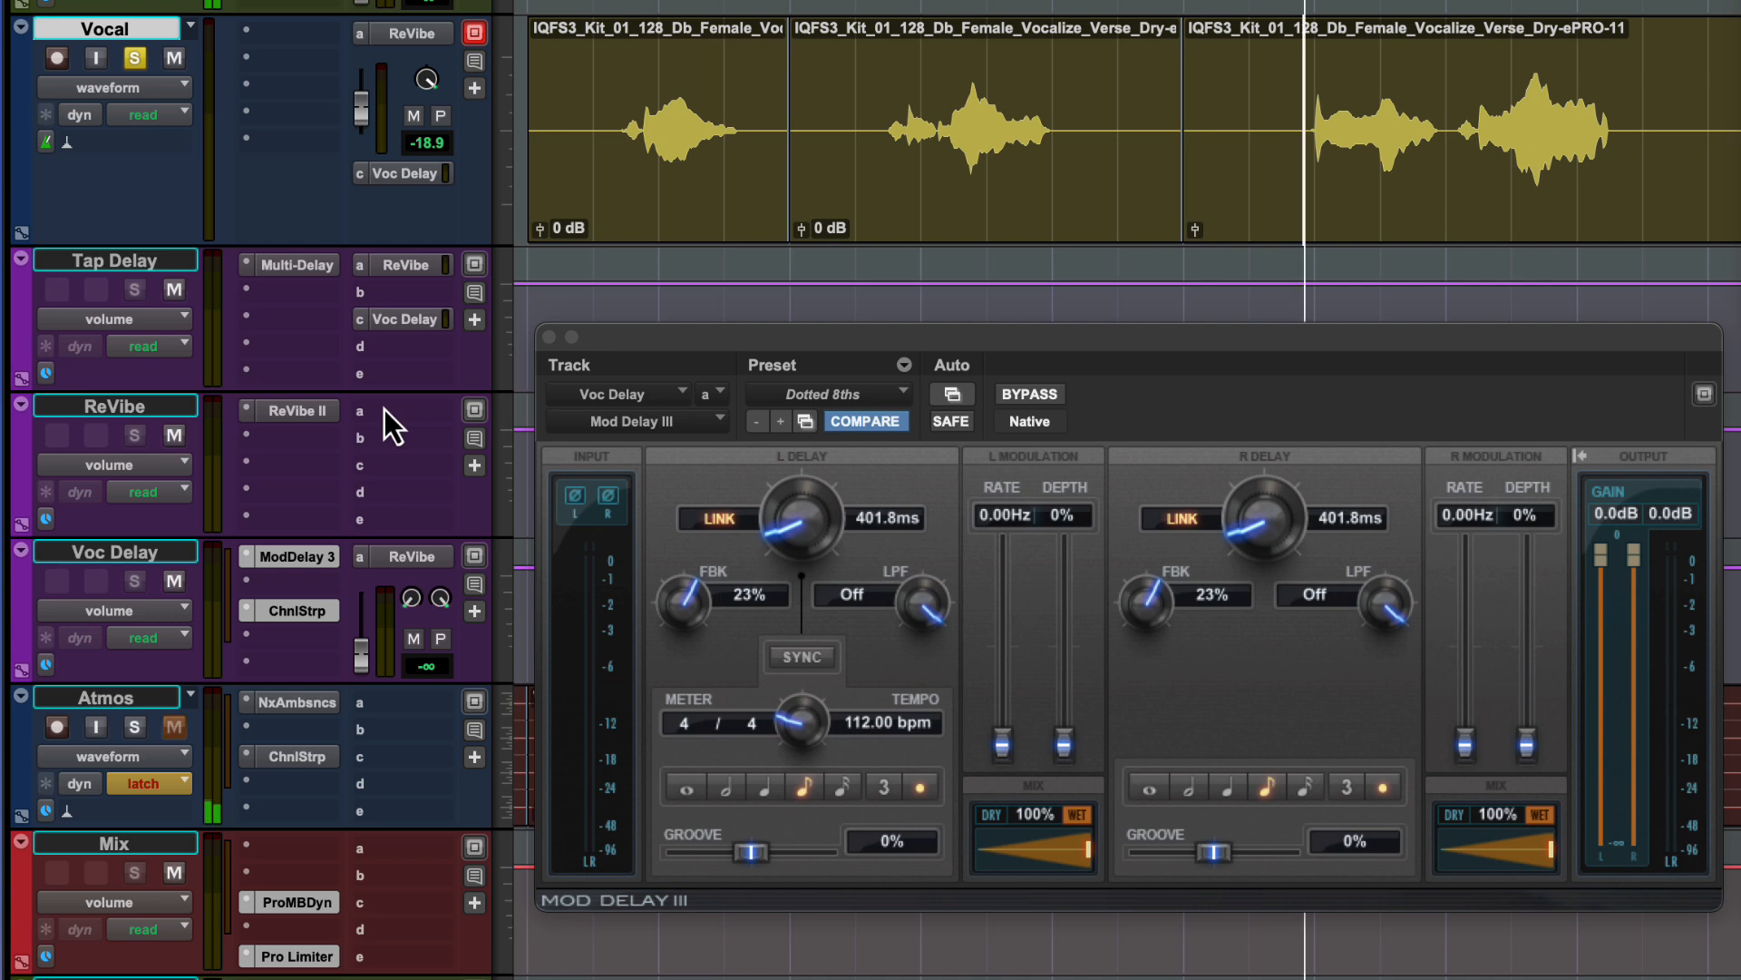
{"action": "left_click_drag", "start_coordinate": [363, 664], "coordinate": [367, 623]}
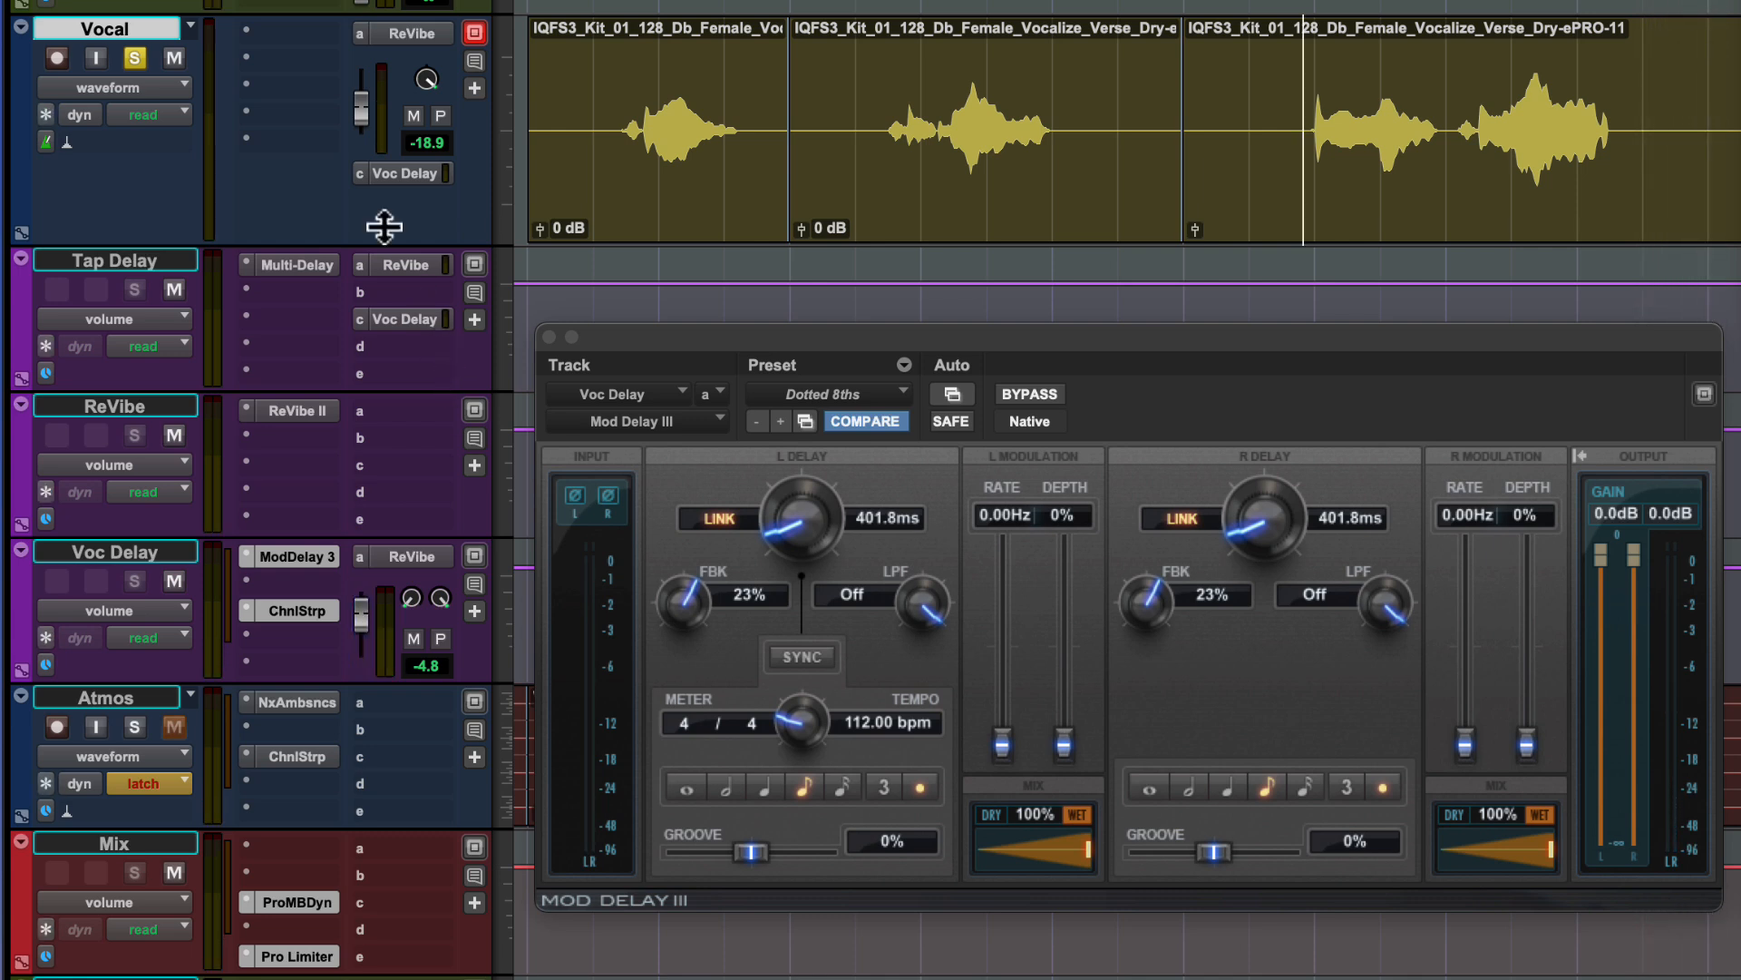
{"action": "left_click_drag", "start_coordinate": [368, 107], "coordinate": [374, 171]}
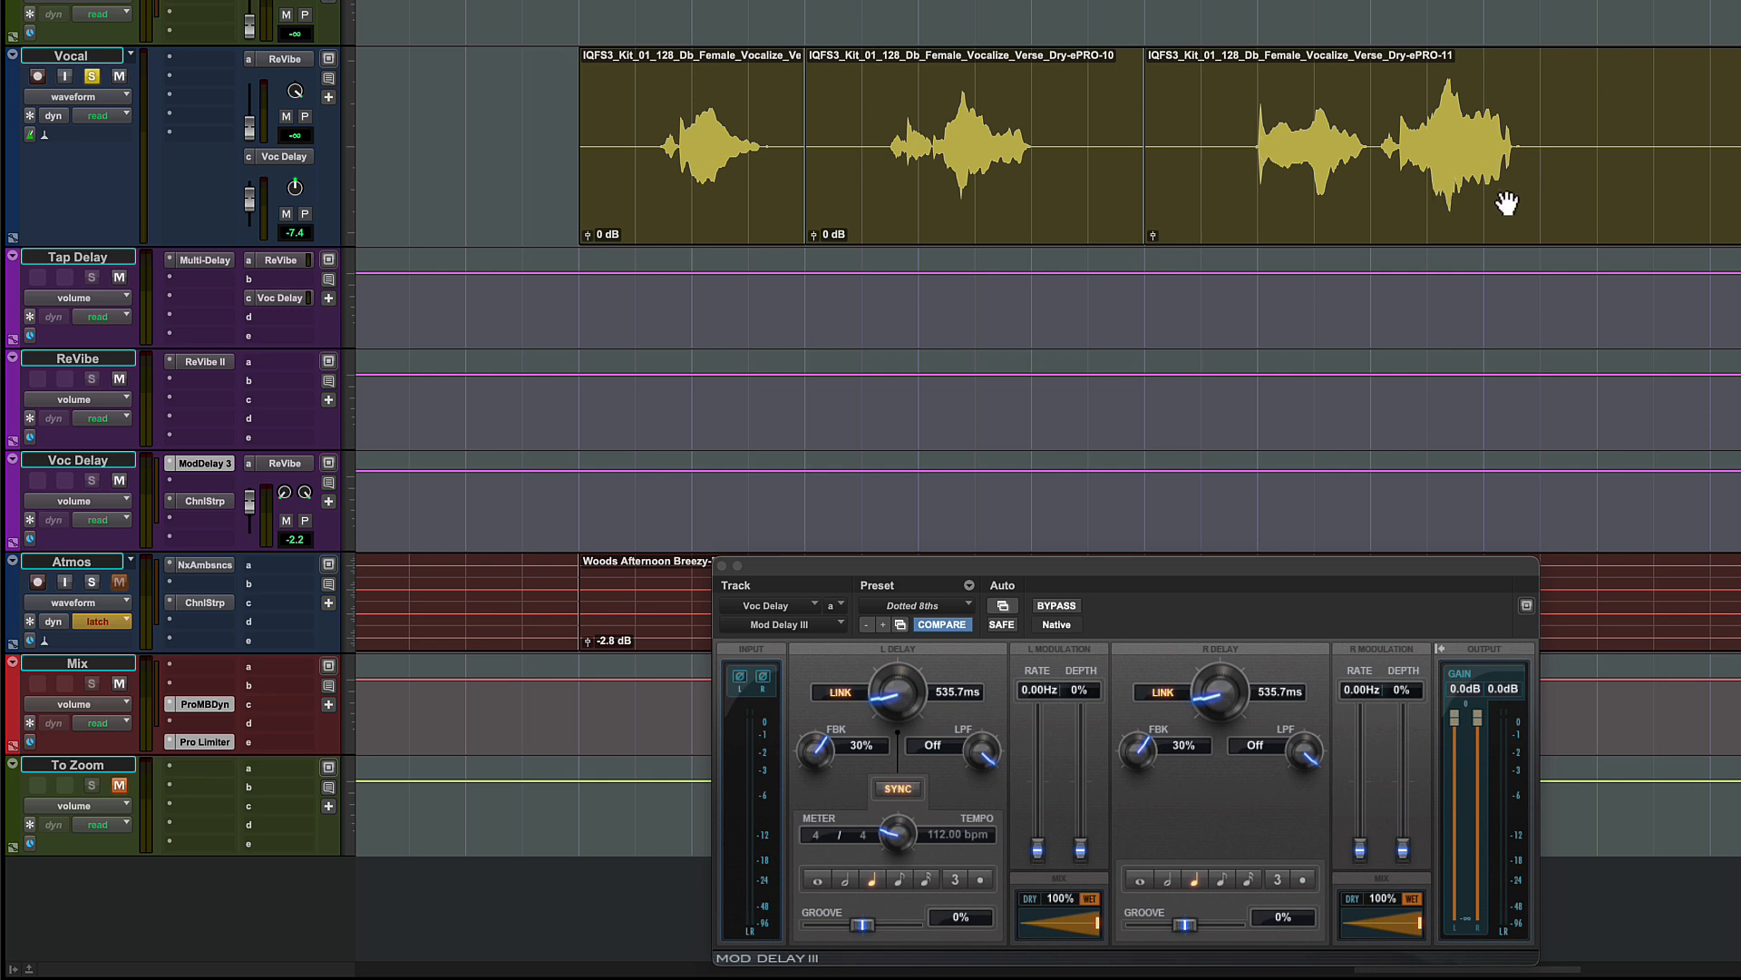
- Select the final vocal passage on the Vocal track and play it back with its Voc Delay send
{"action": "left_click_drag", "start_coordinate": [1622, 93], "coordinate": [1219, 157]}
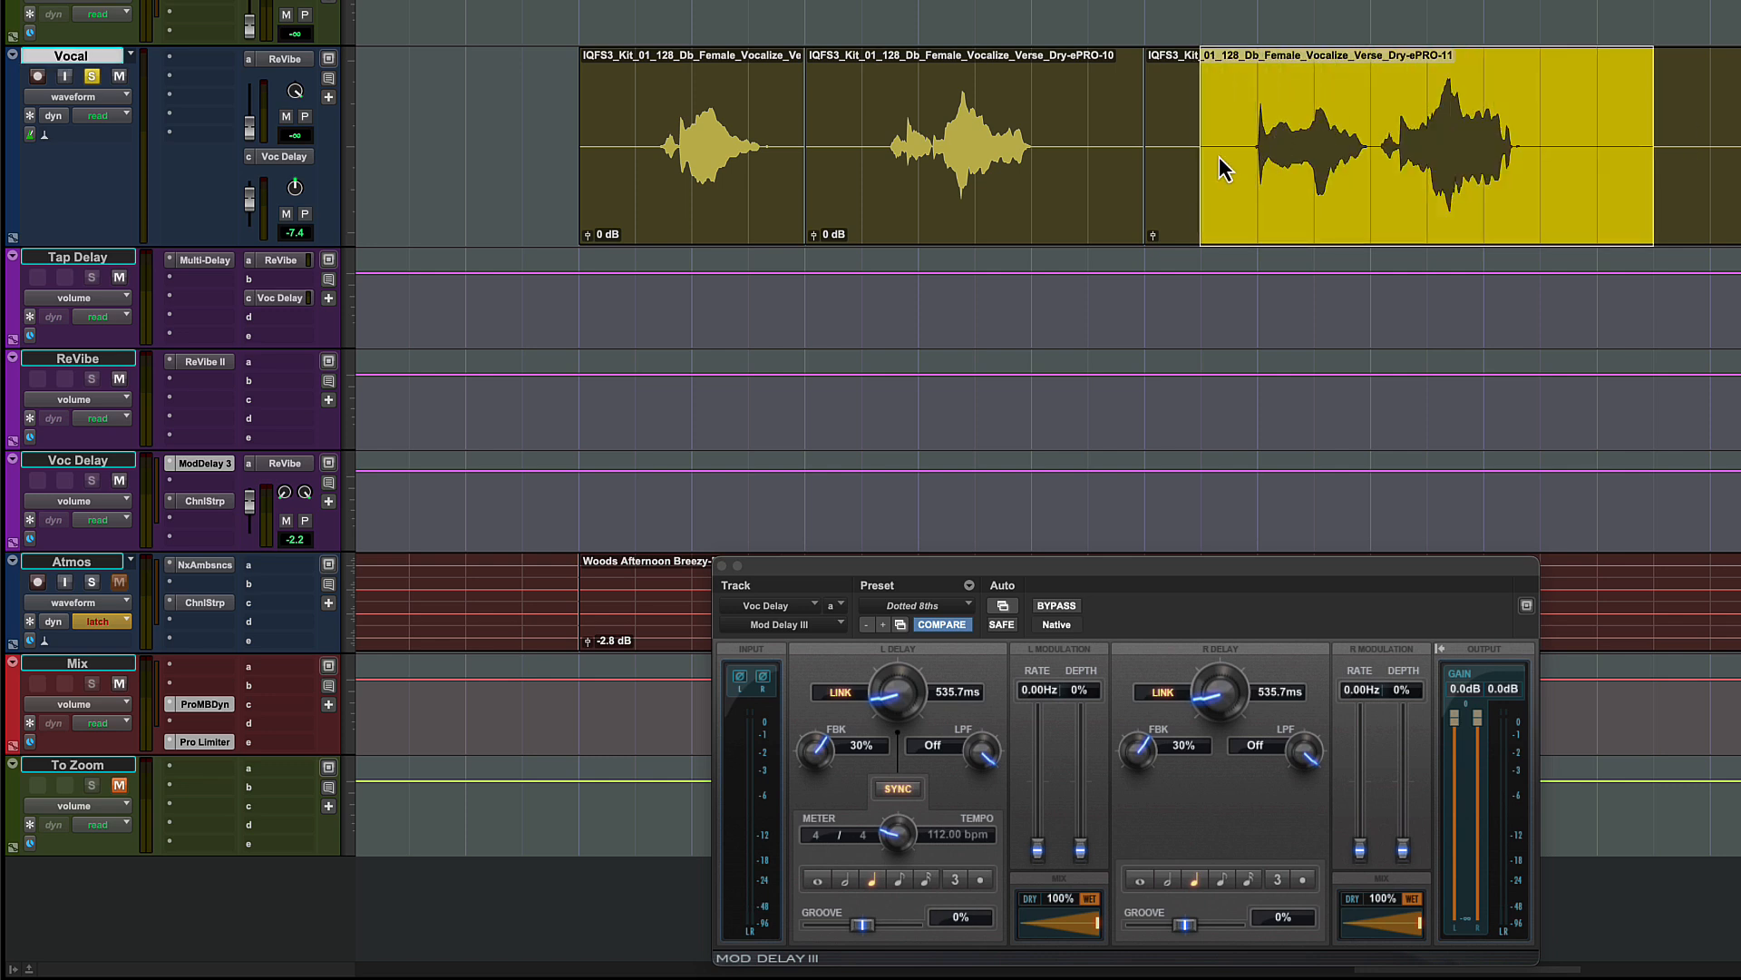
{"action": "key", "text": "space"}
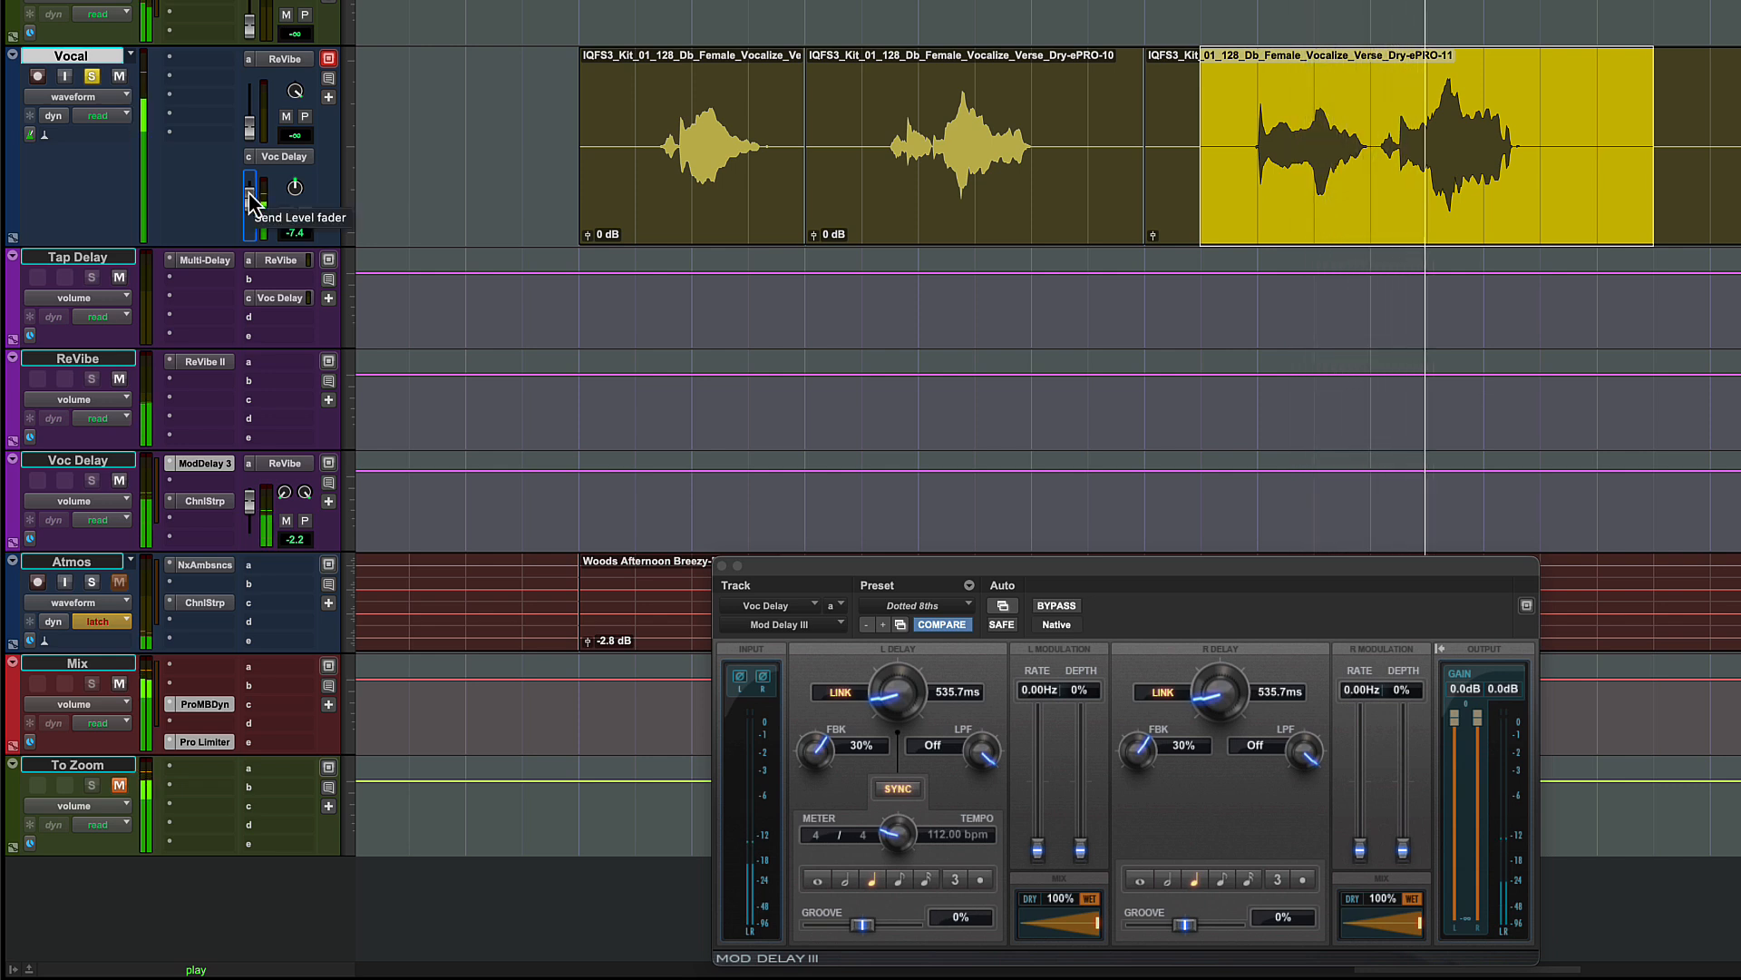
{"action": "key", "text": "space"}
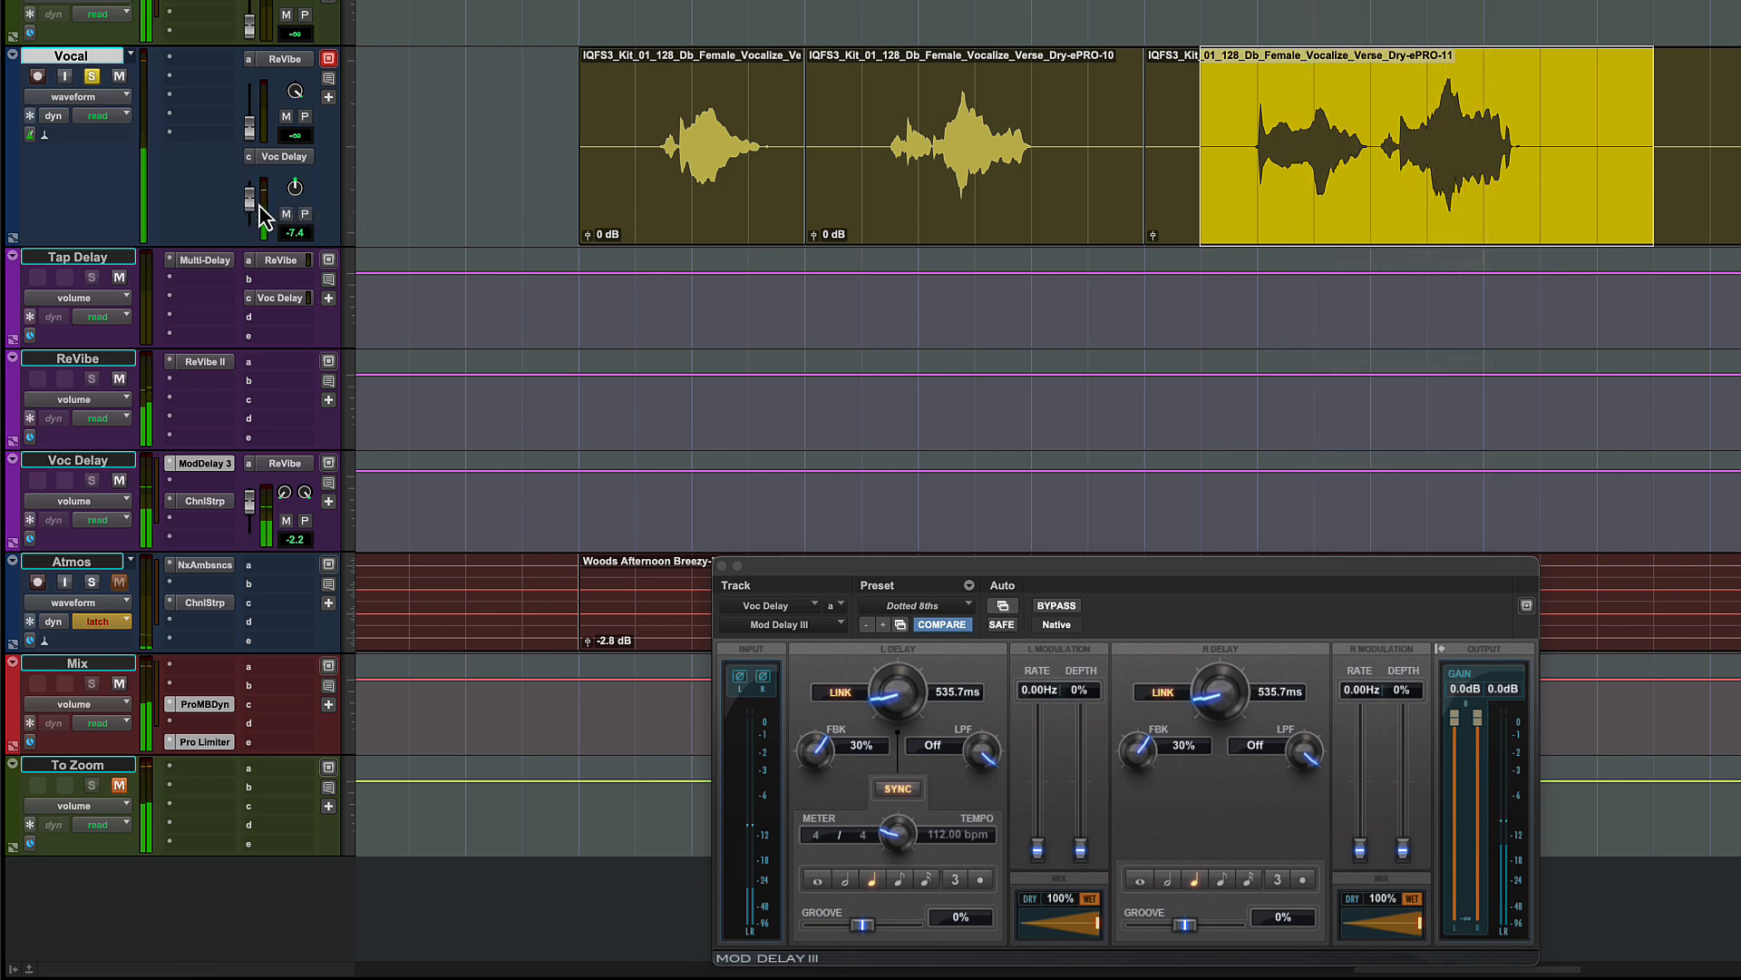
- Duplicate the Vocal track without its clips and pull the original track's Voc Delay send fully down
{"action": "right_click", "coordinate": [95, 66]}
{"action": "left_click", "coordinate": [200, 397]}
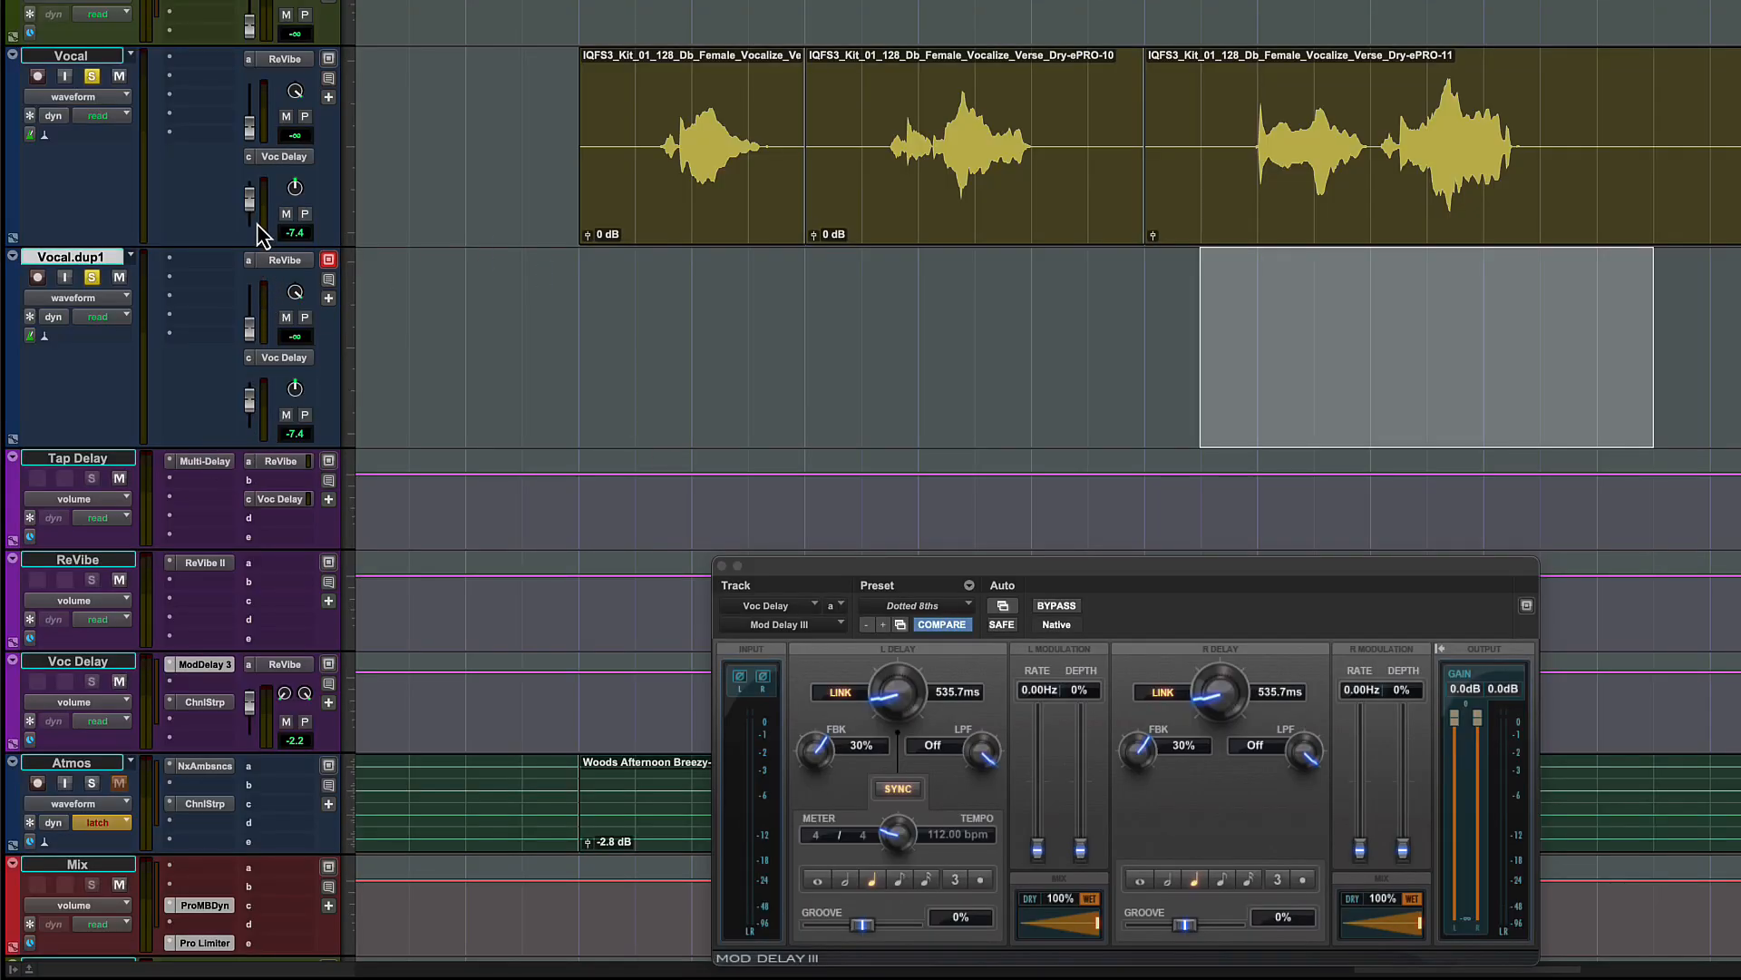
{"action": "left_click_drag", "start_coordinate": [248, 209], "coordinate": [254, 244]}
- Move the last vocal phrase onto the duplicate track at the same position and play from the phrase before it
{"action": "left_click", "coordinate": [1449, 368]}
{"action": "left_click_drag", "start_coordinate": [1377, 95], "coordinate": [1528, 107]}
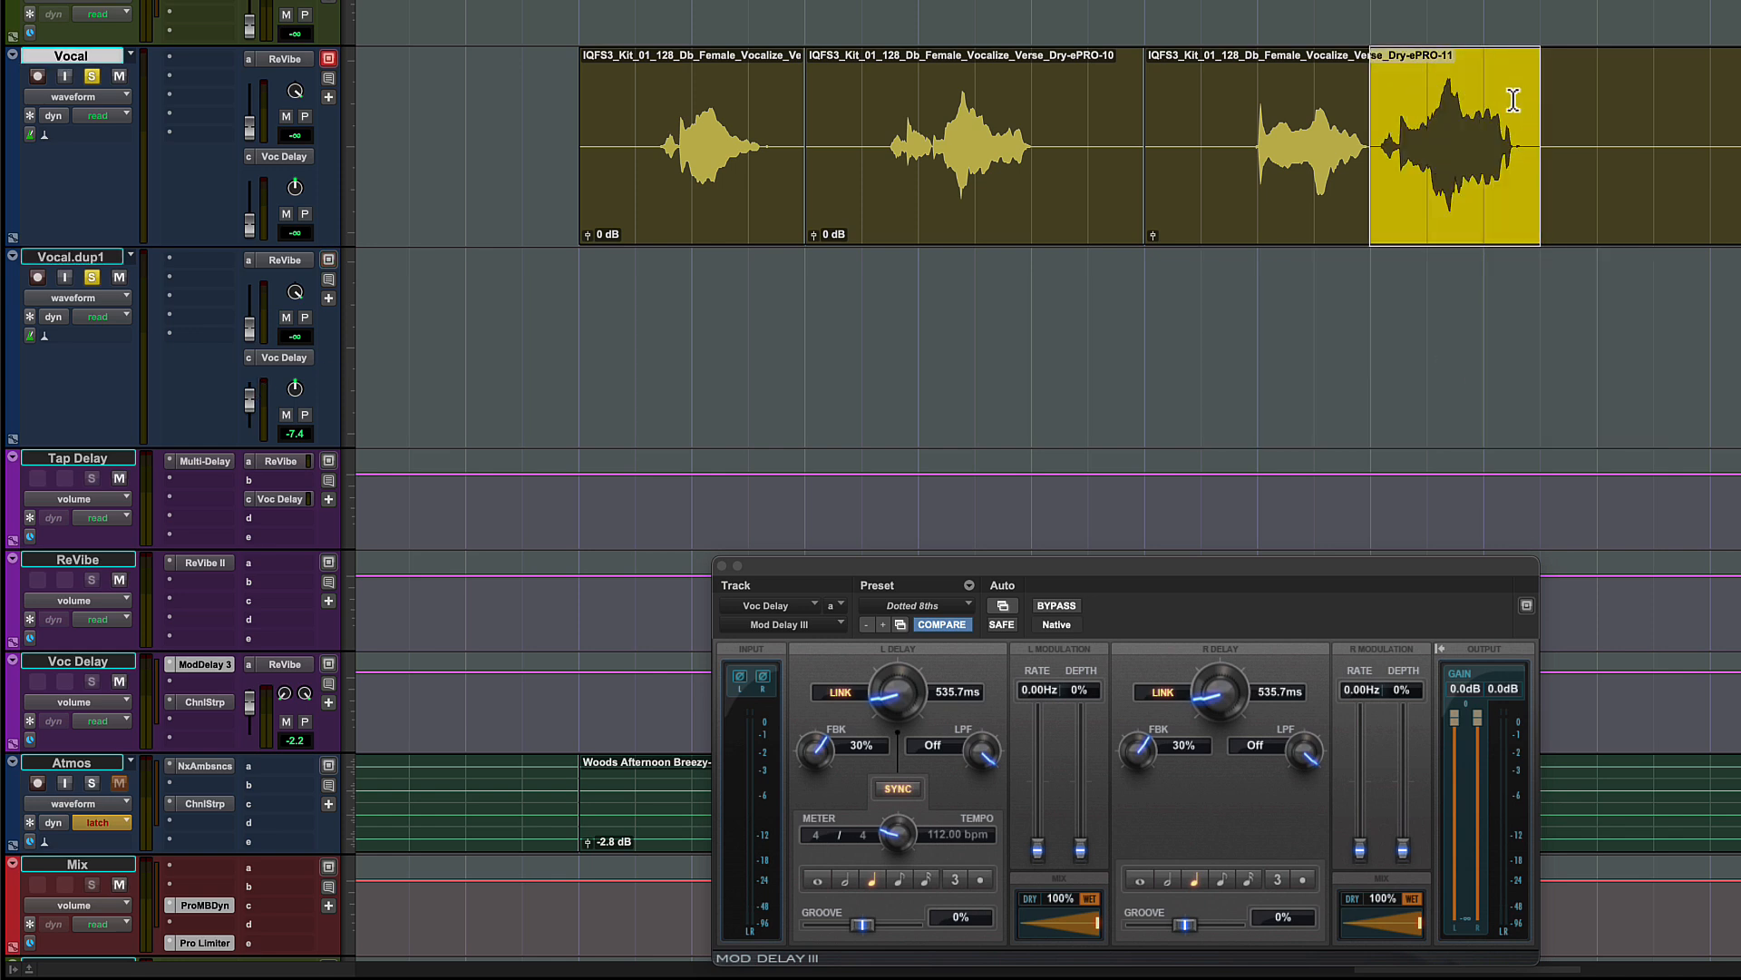
{"action": "key", "text": "super+x"}
{"action": "key", "text": "semicolon"}
{"action": "key", "text": "super+v"}
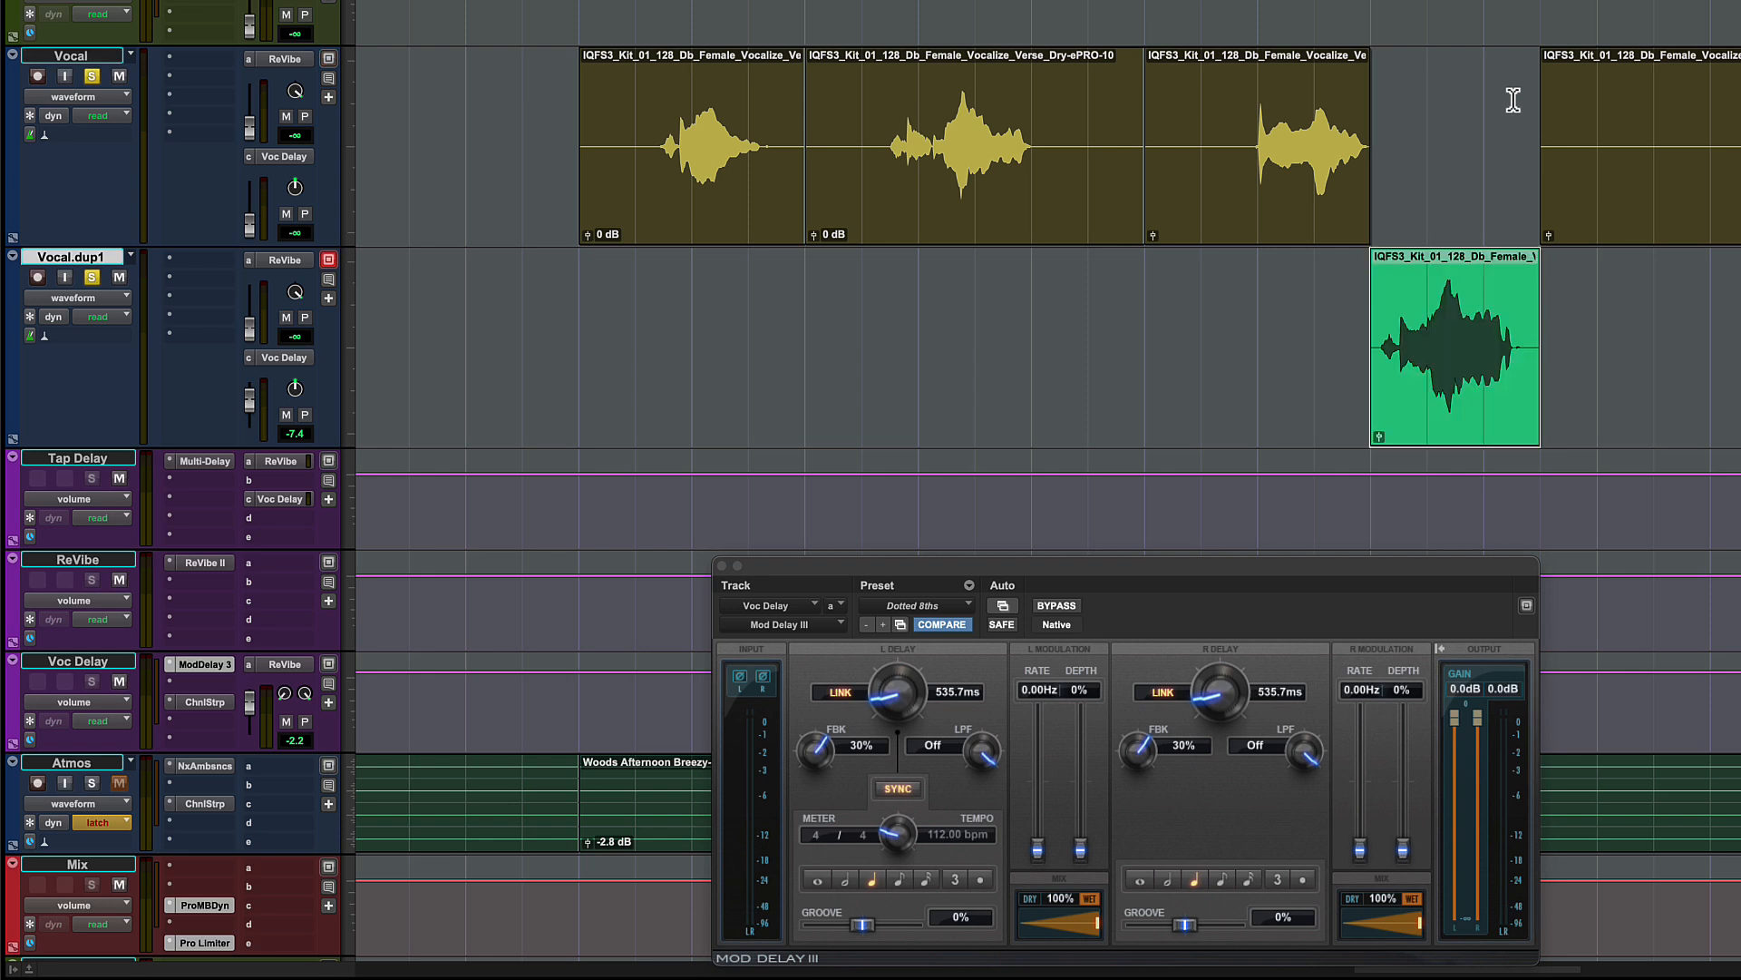
{"action": "left_click", "coordinate": [1225, 110]}
{"action": "key", "text": "space"}
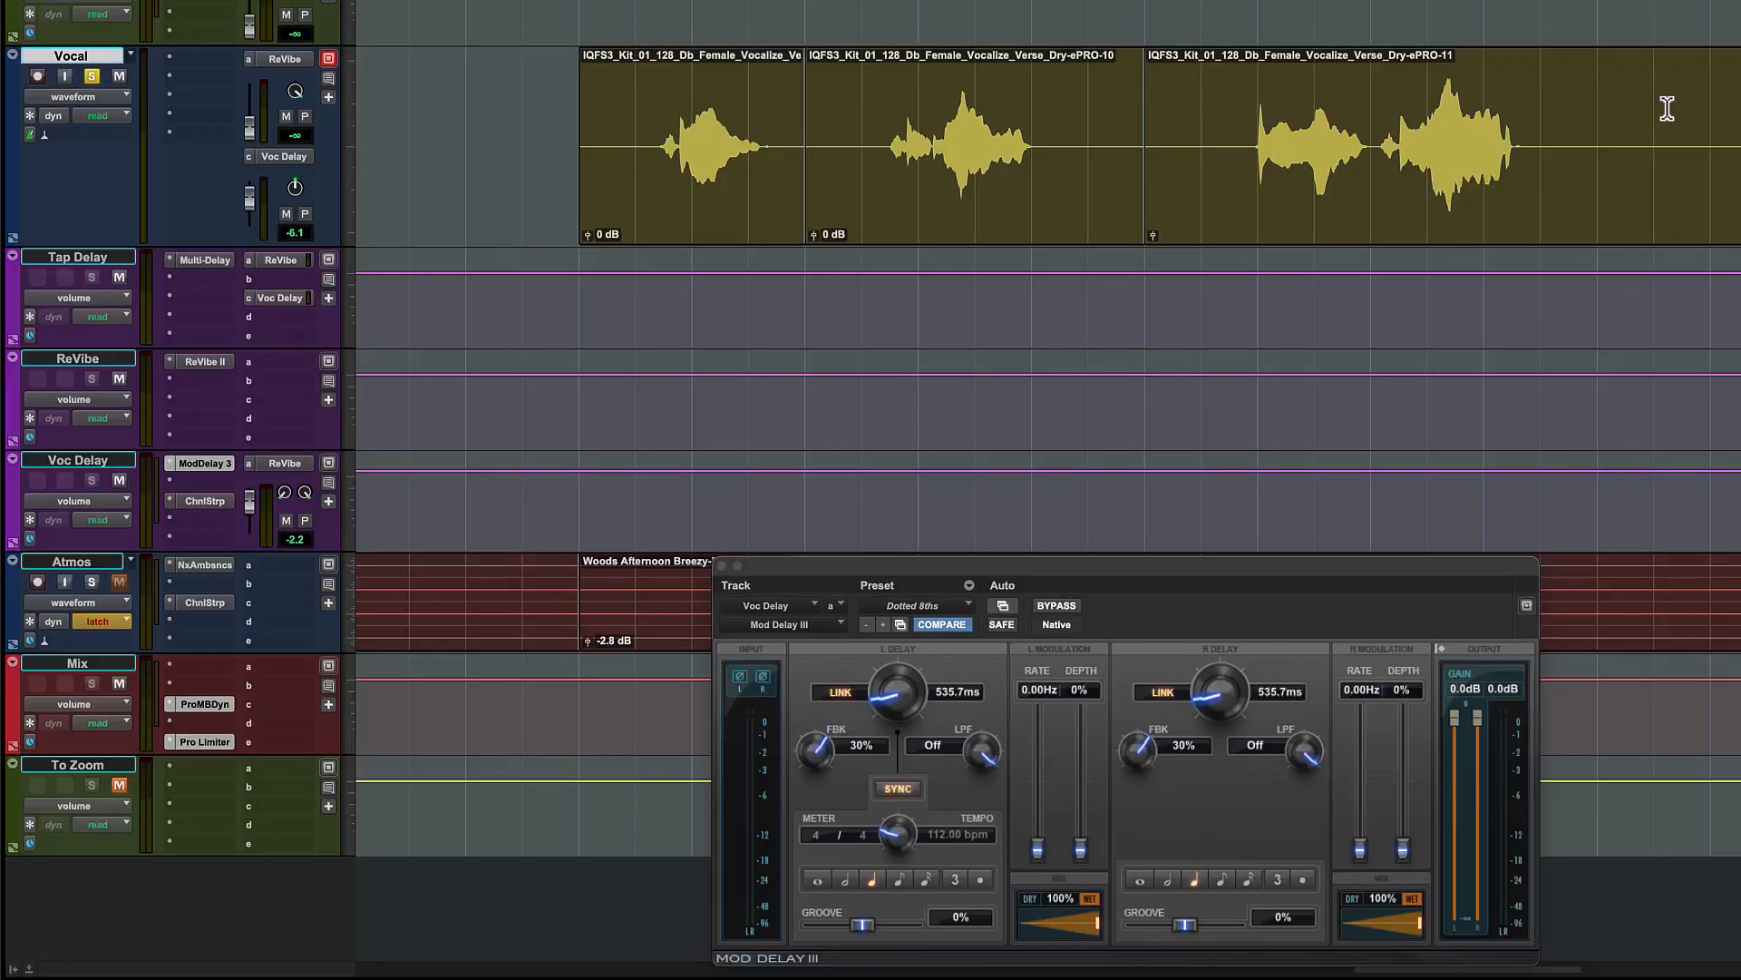
- Lower the Vocal track's Voc Delay send to -34.5 dB and display that send's level automation on the track
{"action": "left_click_drag", "start_coordinate": [1654, 145], "coordinate": [1178, 166]}
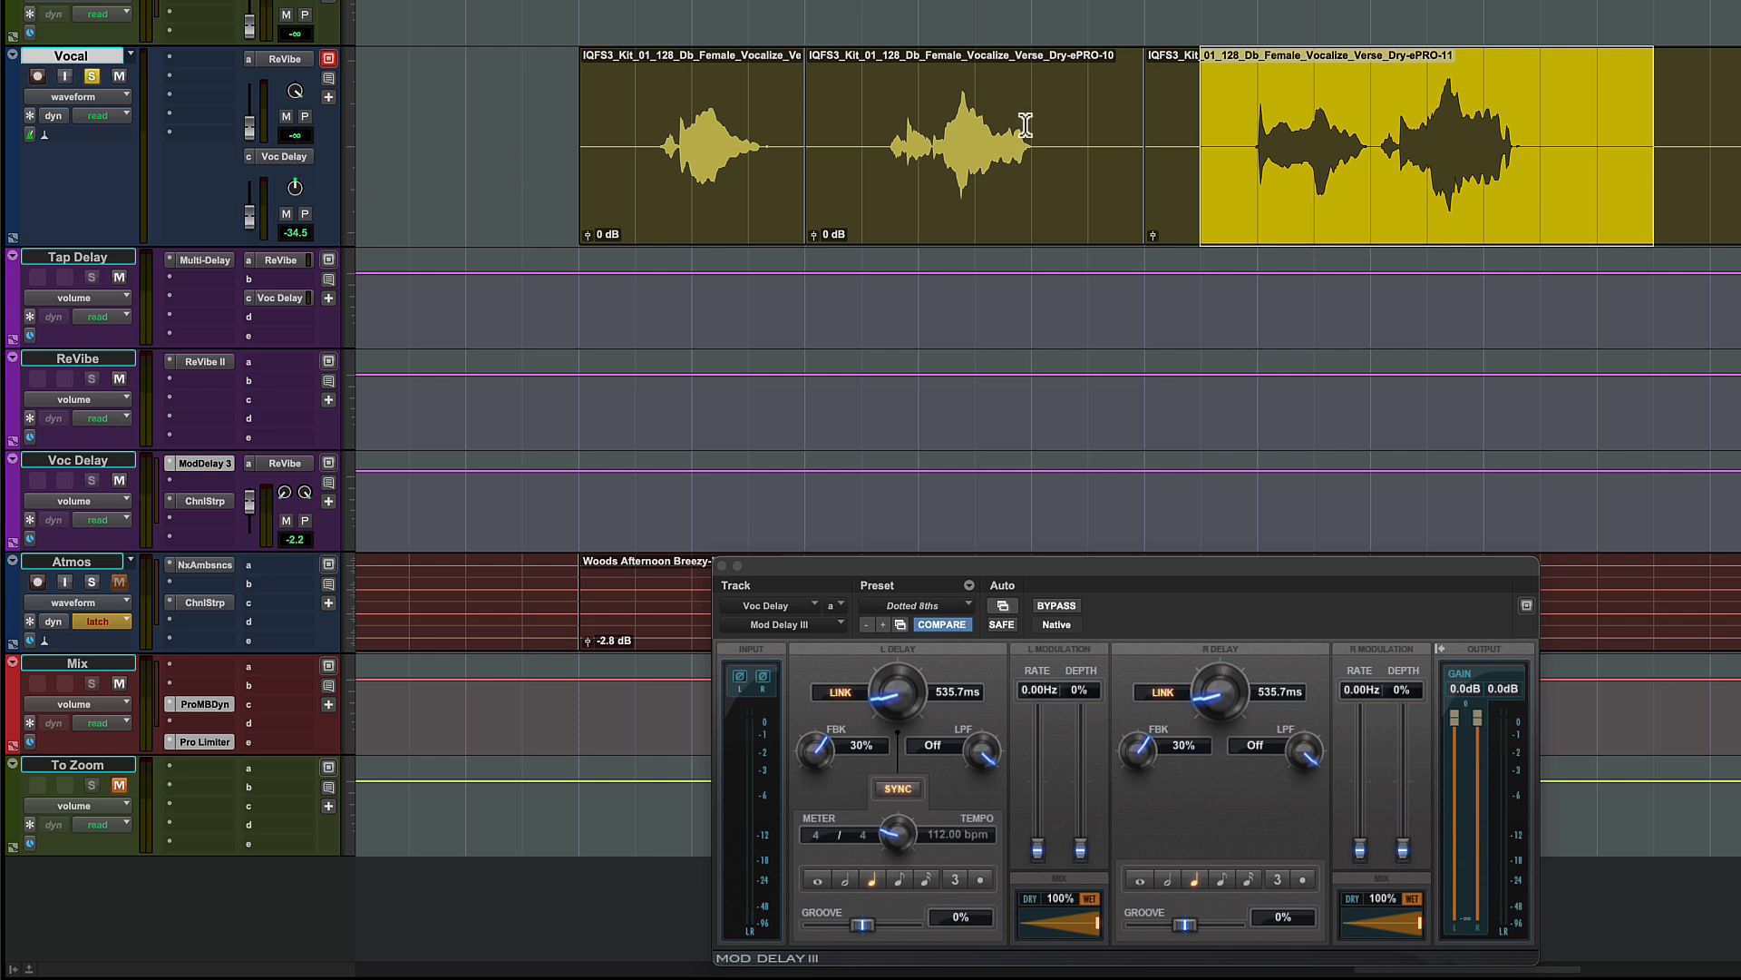
{"action": "left_click", "coordinate": [1255, 106]}
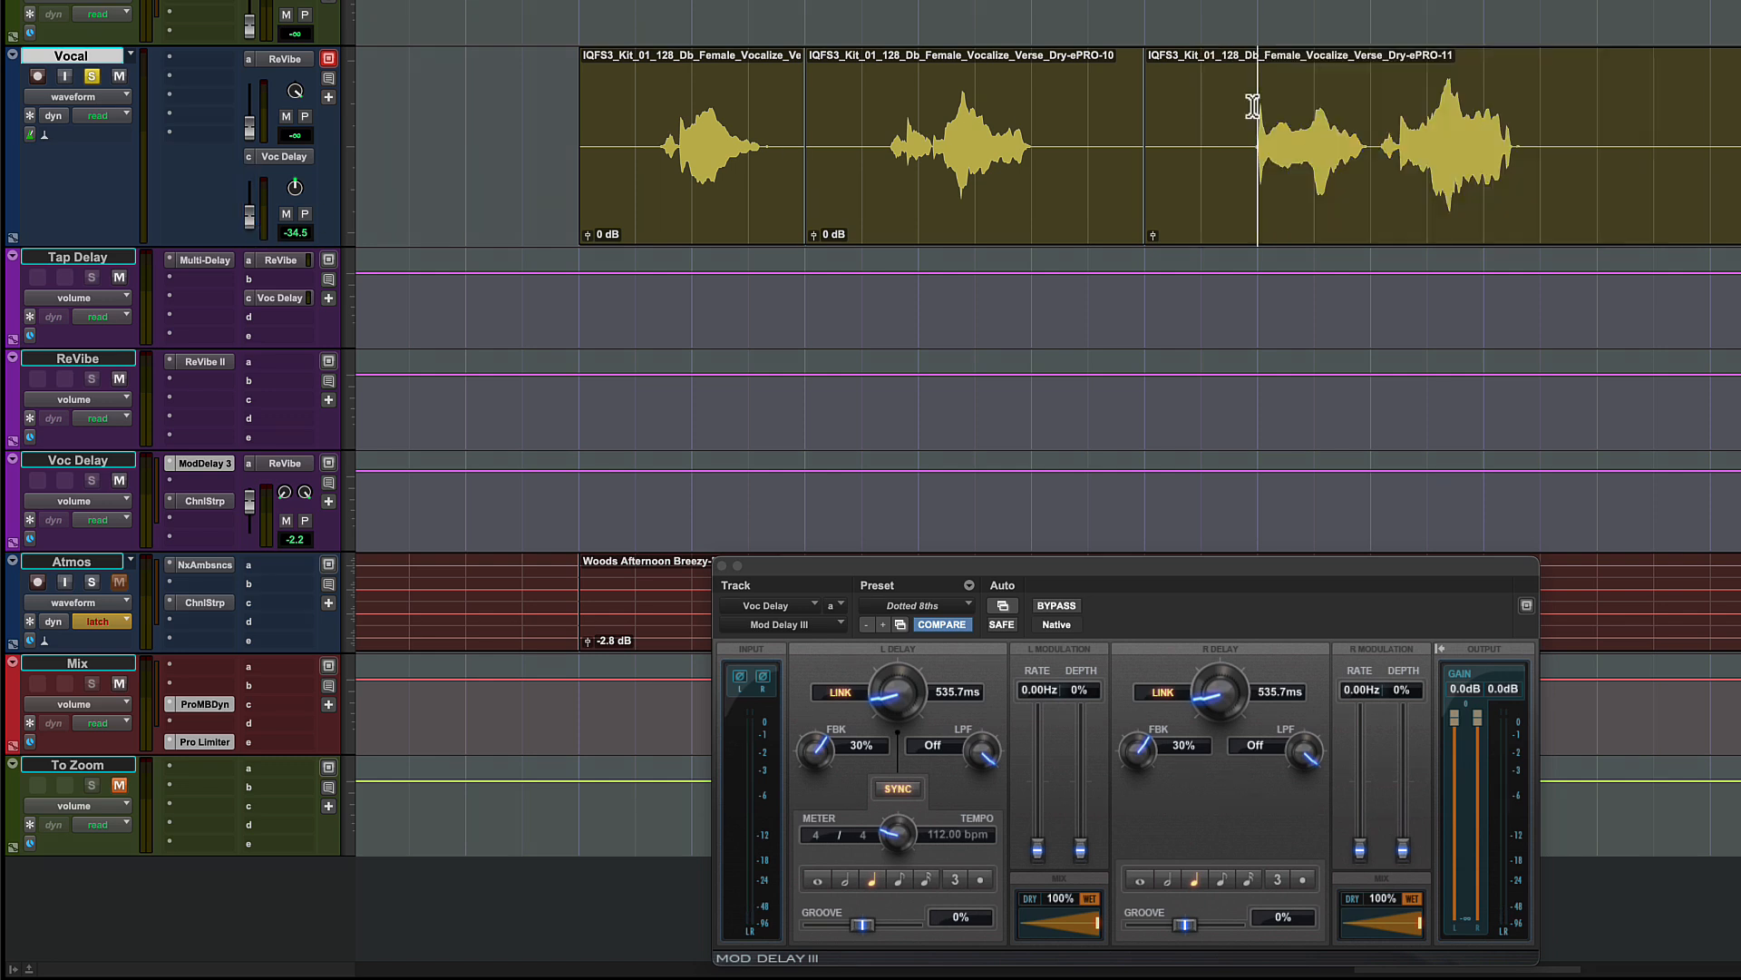
{"action": "left_click", "coordinate": [249, 218], "text": "ctrl+super"}
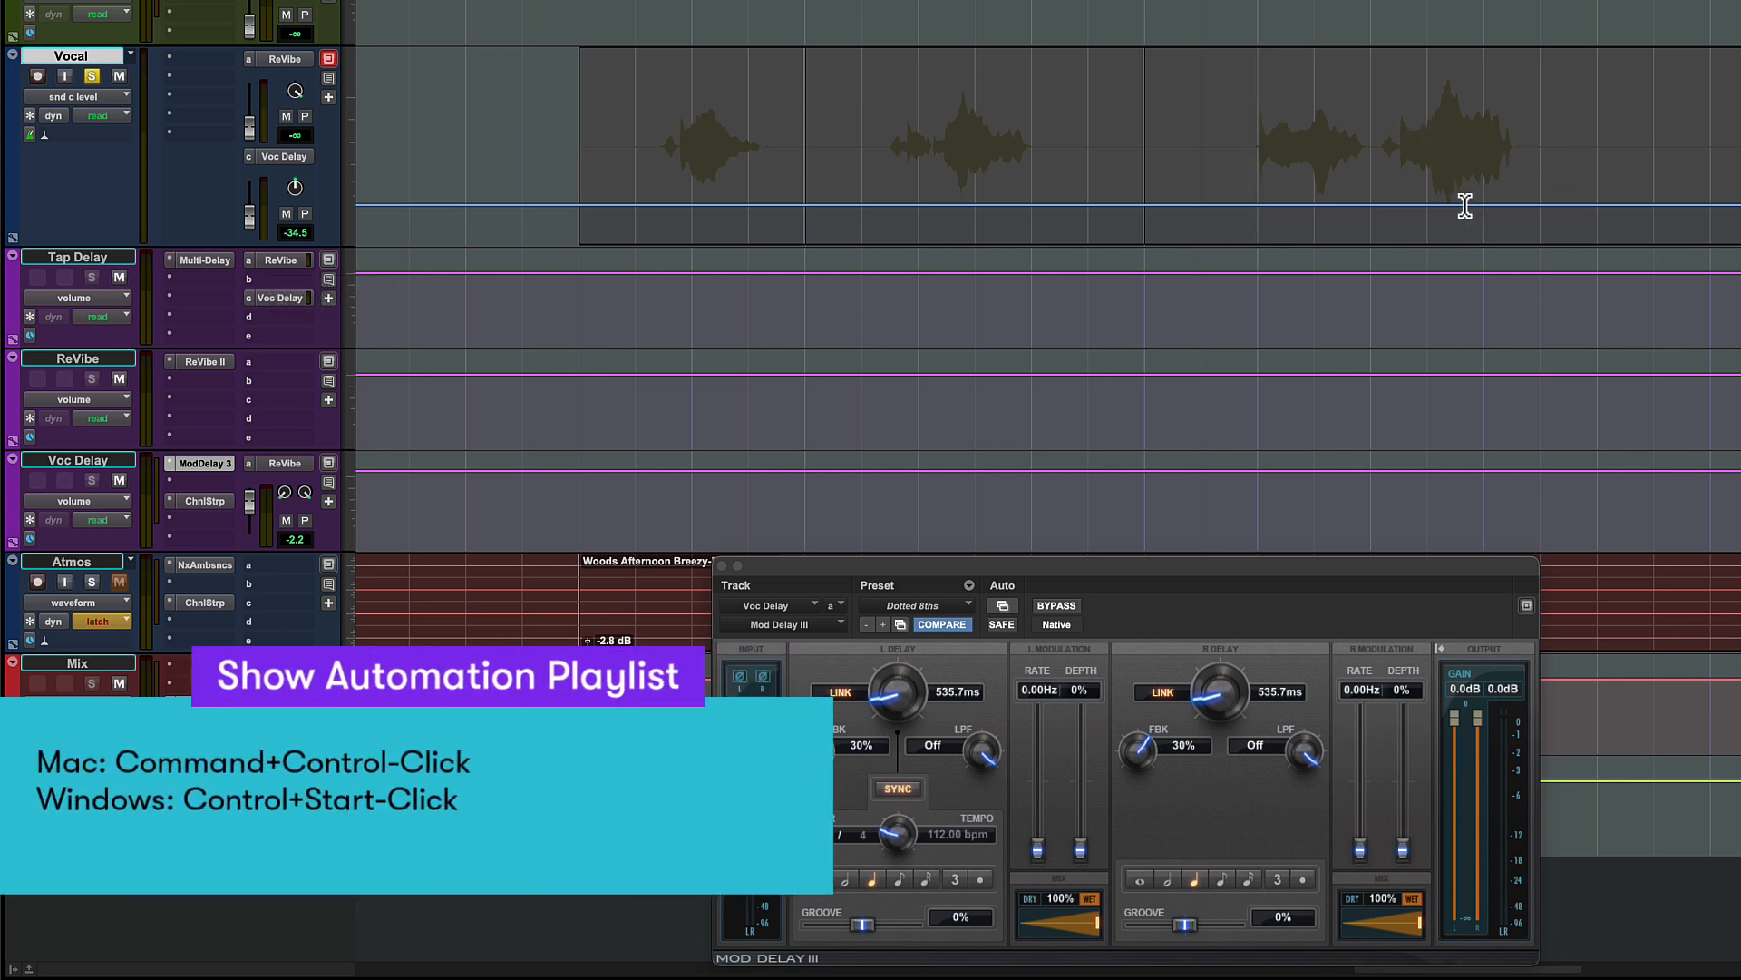
- Raise the Voc Delay send level automation over the last vocal phrase only, and play from the phrase before it
{"action": "left_click_drag", "start_coordinate": [1369, 124], "coordinate": [1441, 4]}
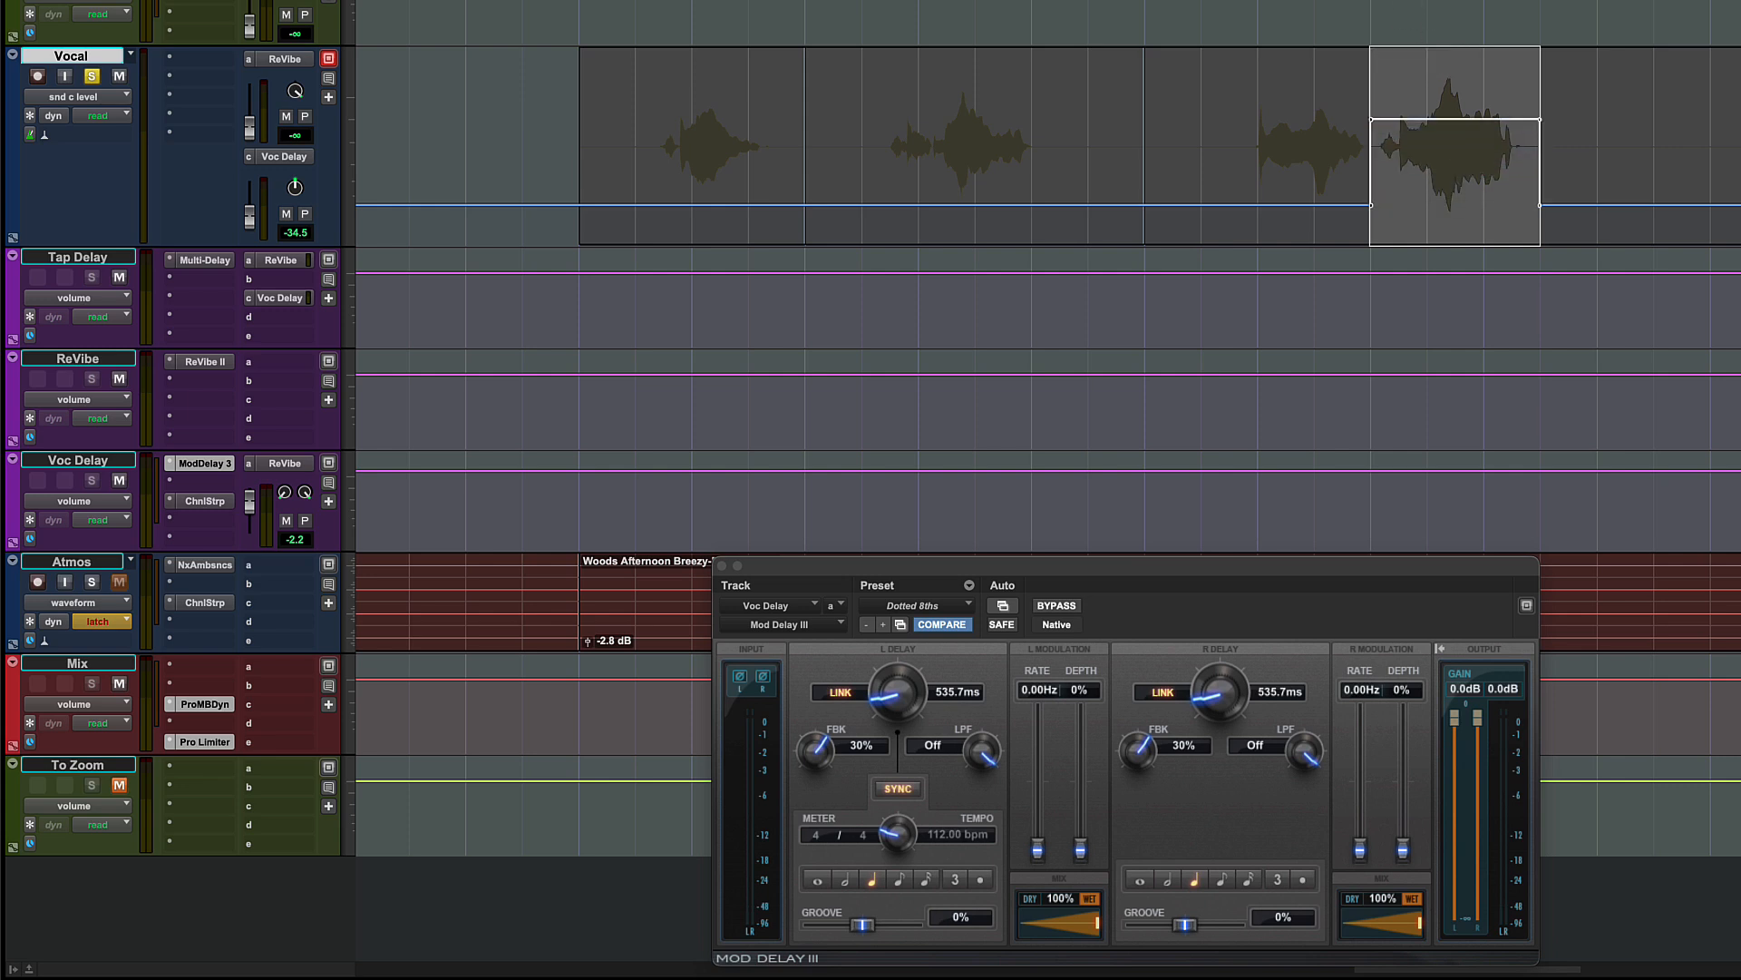
{"action": "left_click", "coordinate": [1257, 2]}
{"action": "key", "text": "space"}
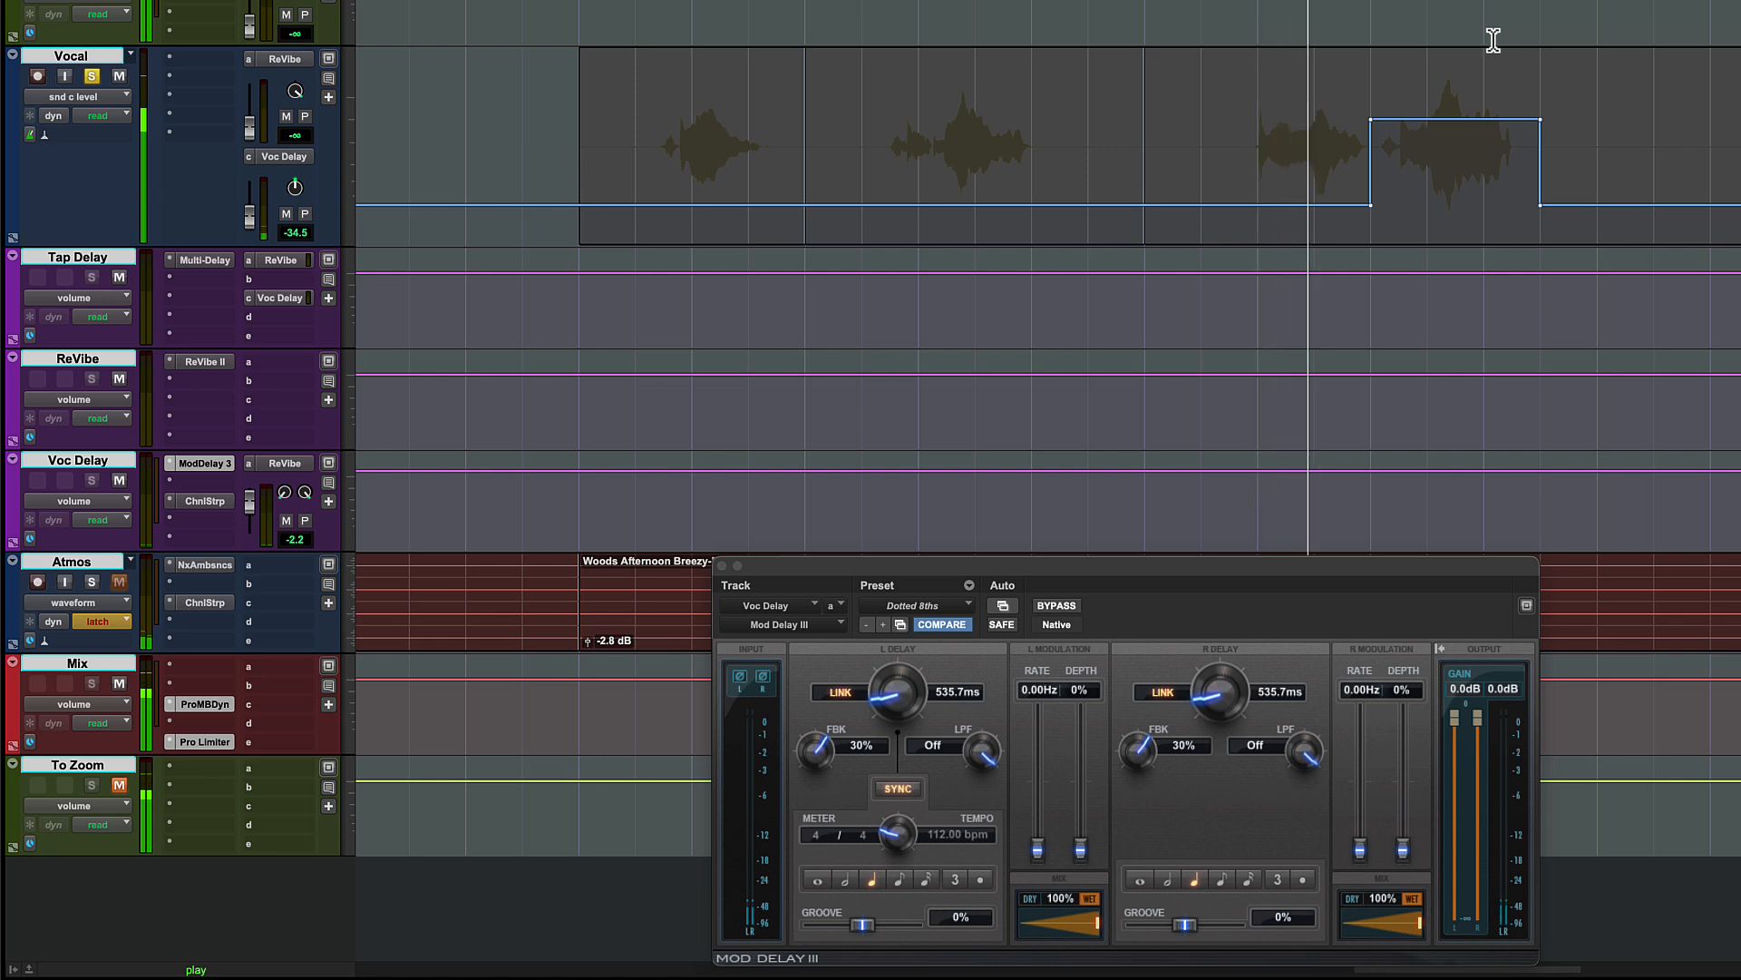